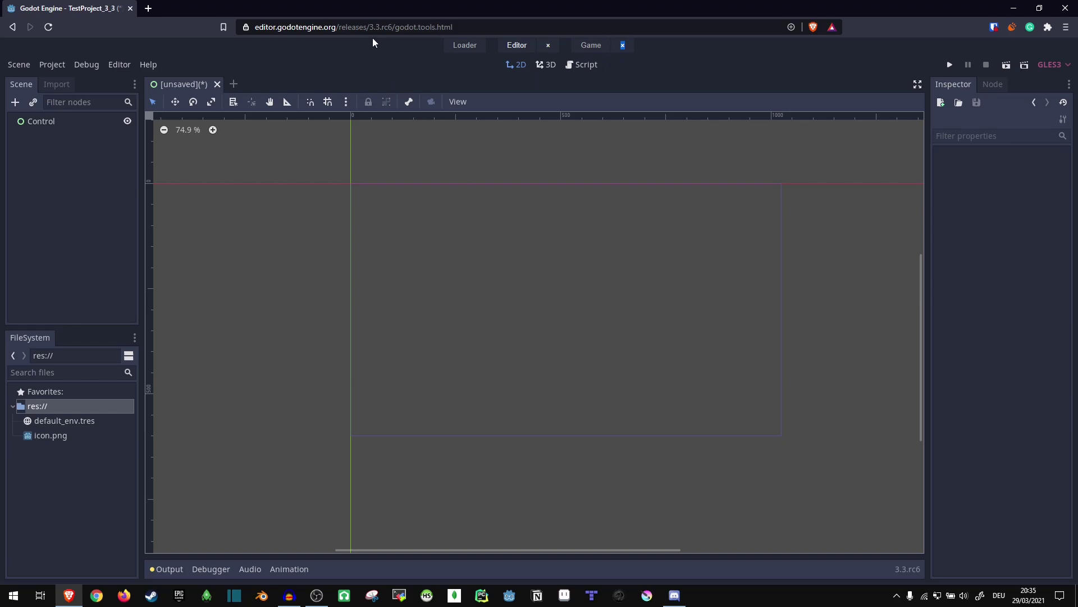
Step: Add an AspectRatioContainer as a child of the Control root node
{"action": "left_click_drag", "start_coordinate": [369, 27], "coordinate": [382, 29]}
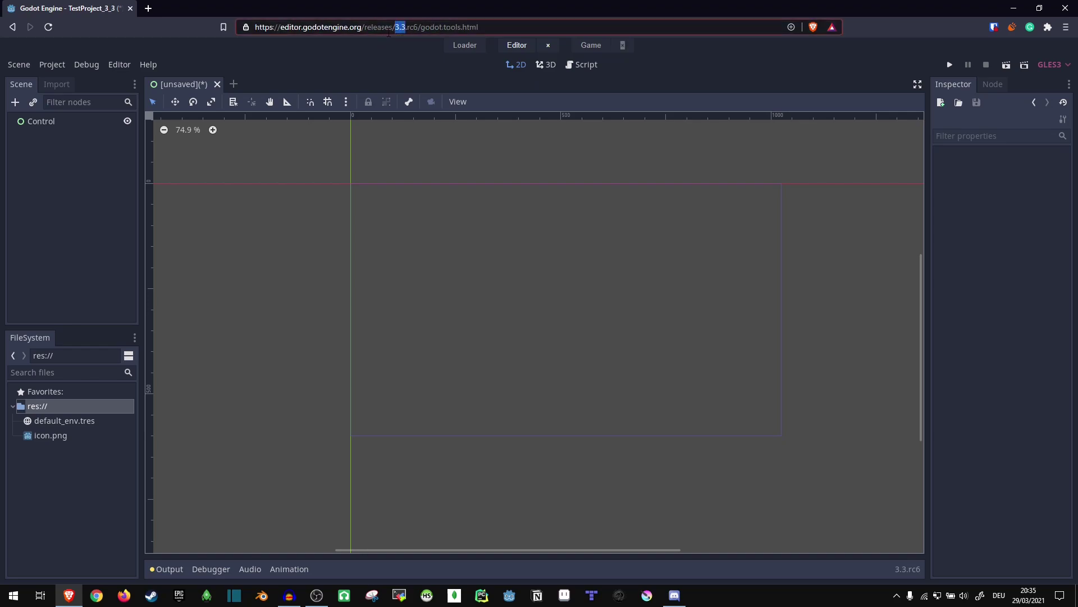
{"action": "left_click", "coordinate": [439, 45]}
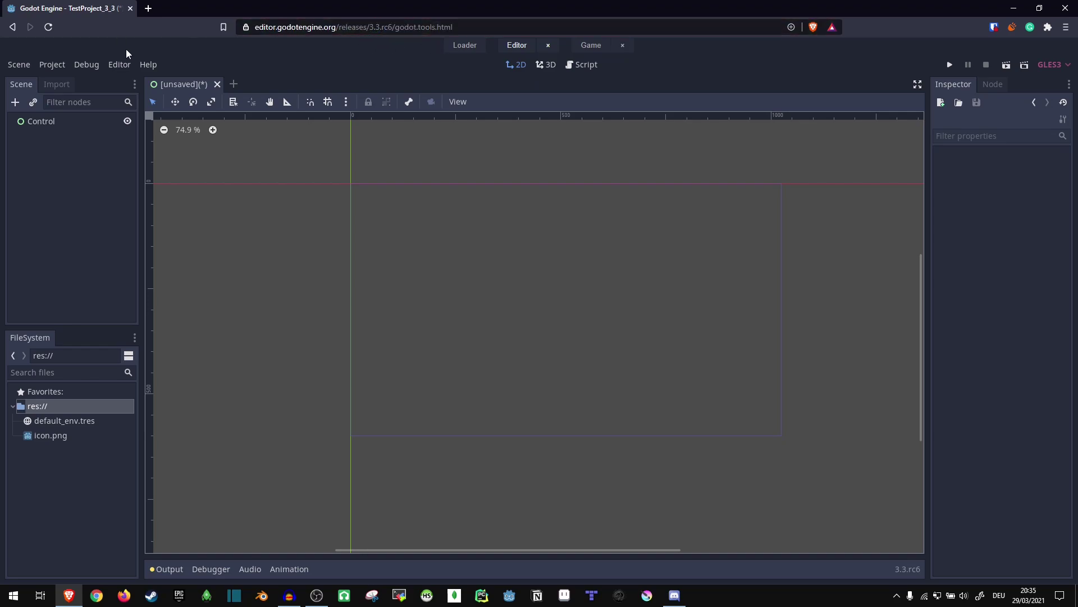
{"action": "right_click", "coordinate": [77, 121]}
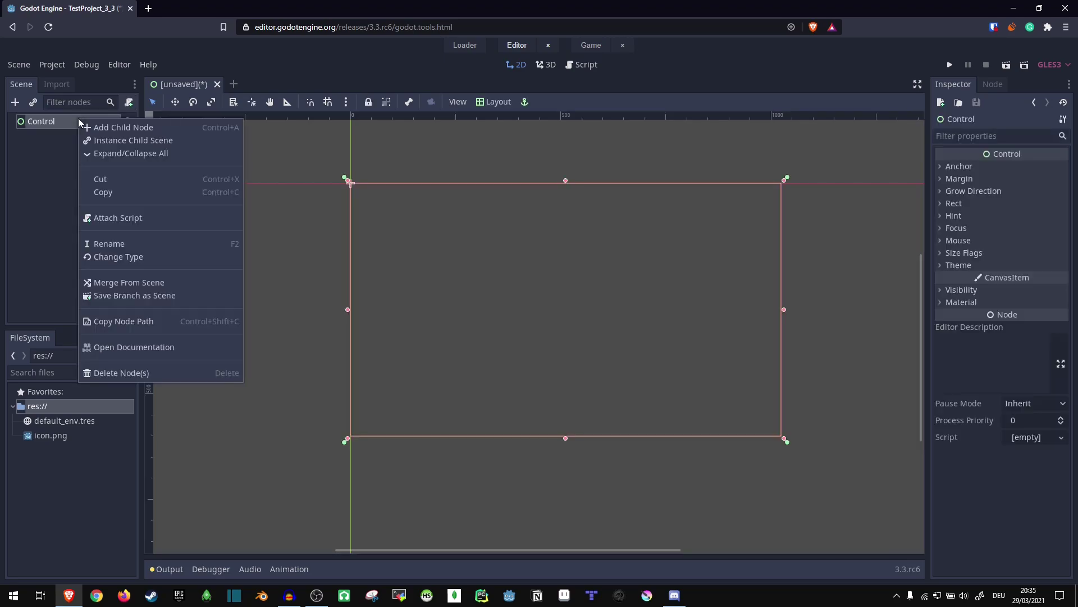
{"action": "left_click", "coordinate": [110, 127]}
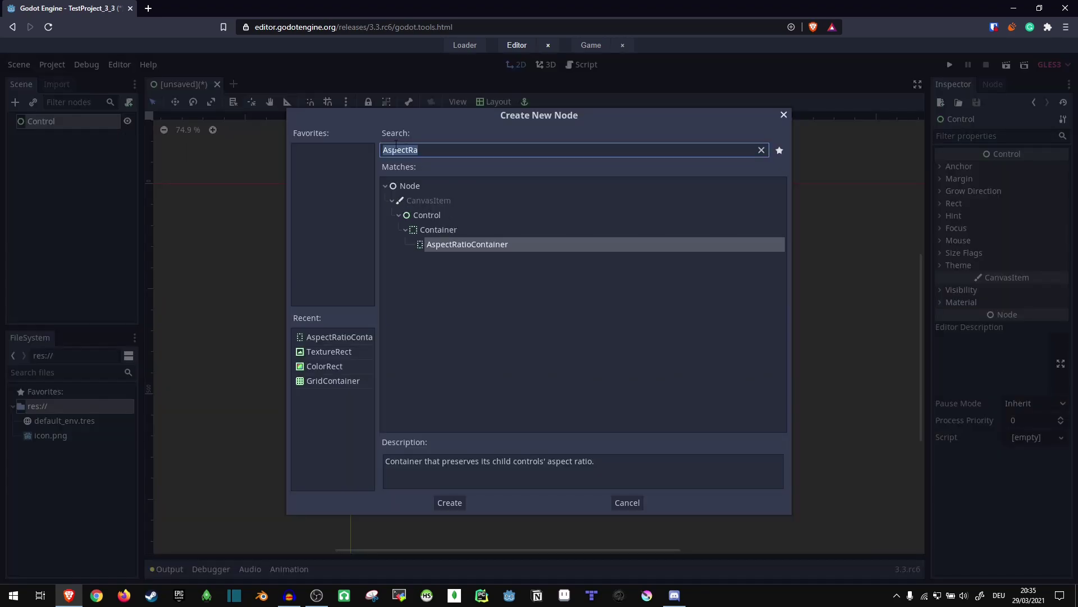
{"action": "left_click", "coordinate": [422, 214]}
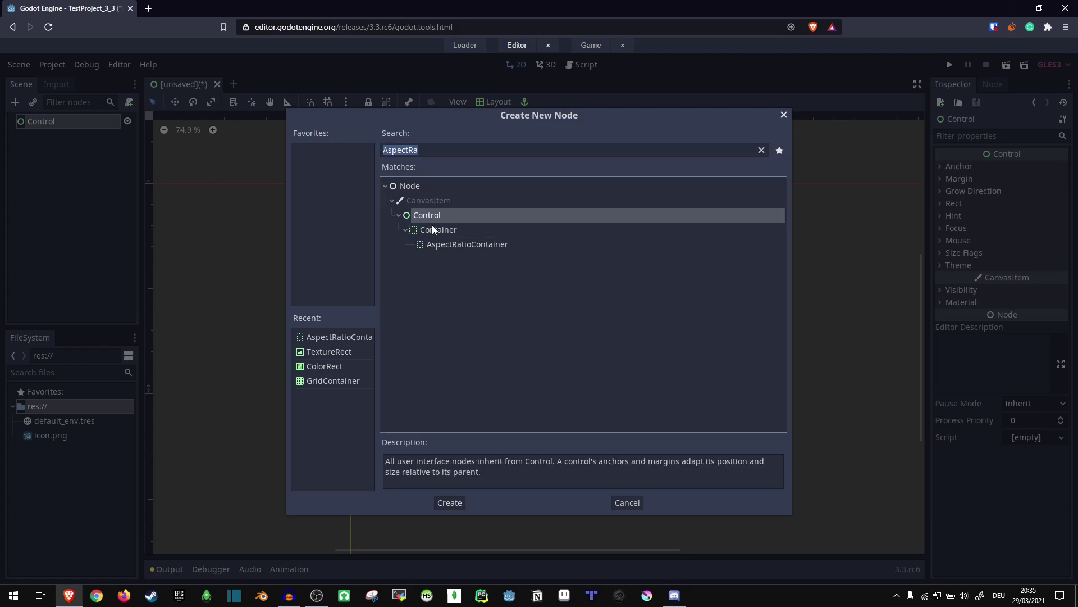
{"action": "left_click", "coordinate": [435, 227]}
{"action": "left_click", "coordinate": [462, 247]}
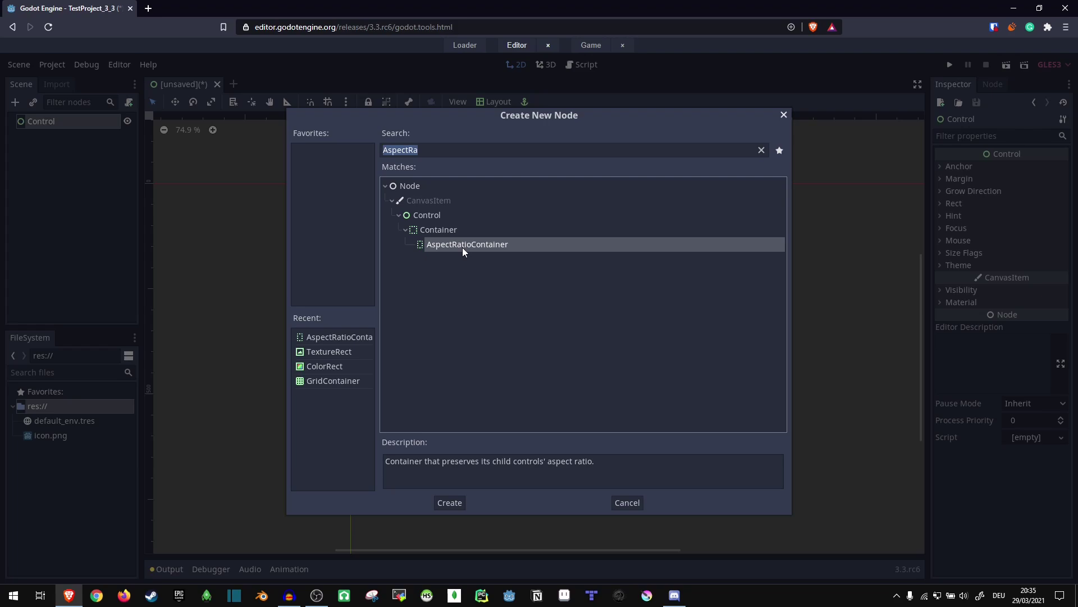
{"action": "double_click", "coordinate": [463, 247]}
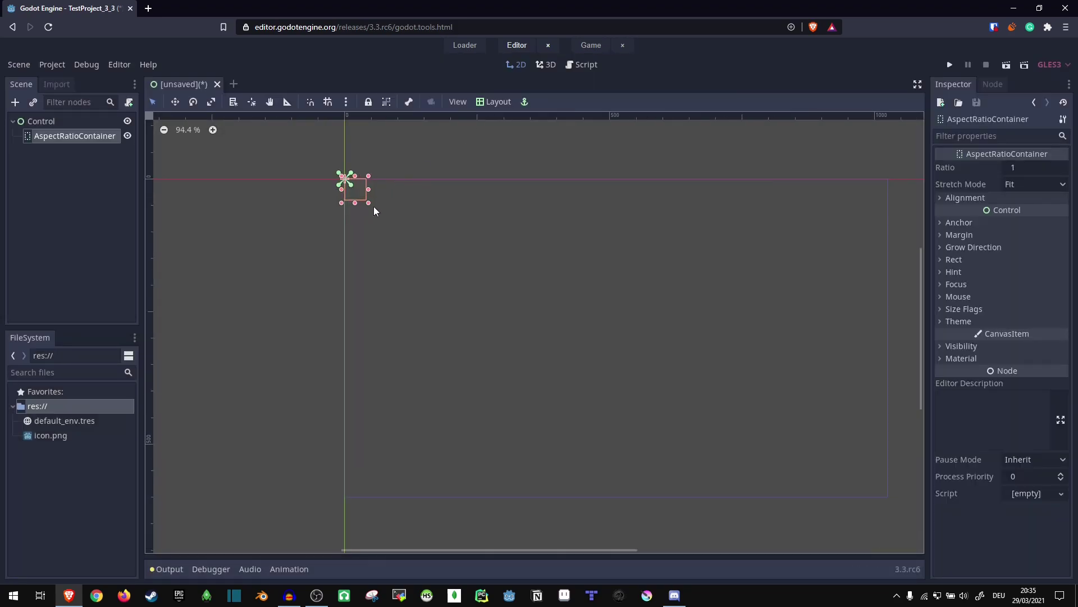
Step: Drag the container's corners to stretch it into a wide box mid-canvas
{"action": "left_click_drag", "start_coordinate": [369, 202], "coordinate": [664, 373]}
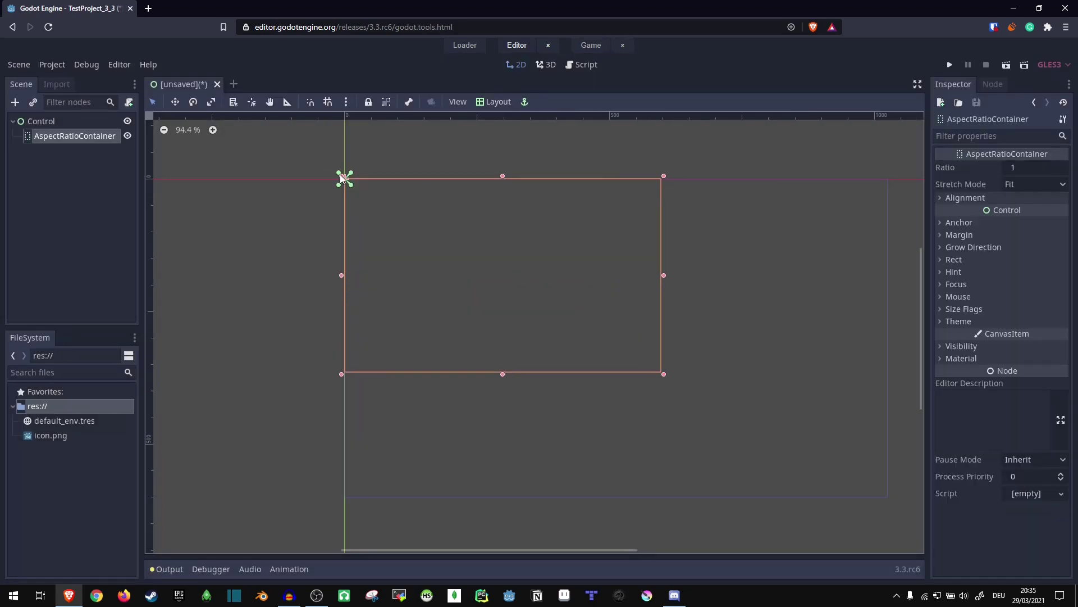
{"action": "left_click_drag", "start_coordinate": [341, 175], "coordinate": [489, 279]}
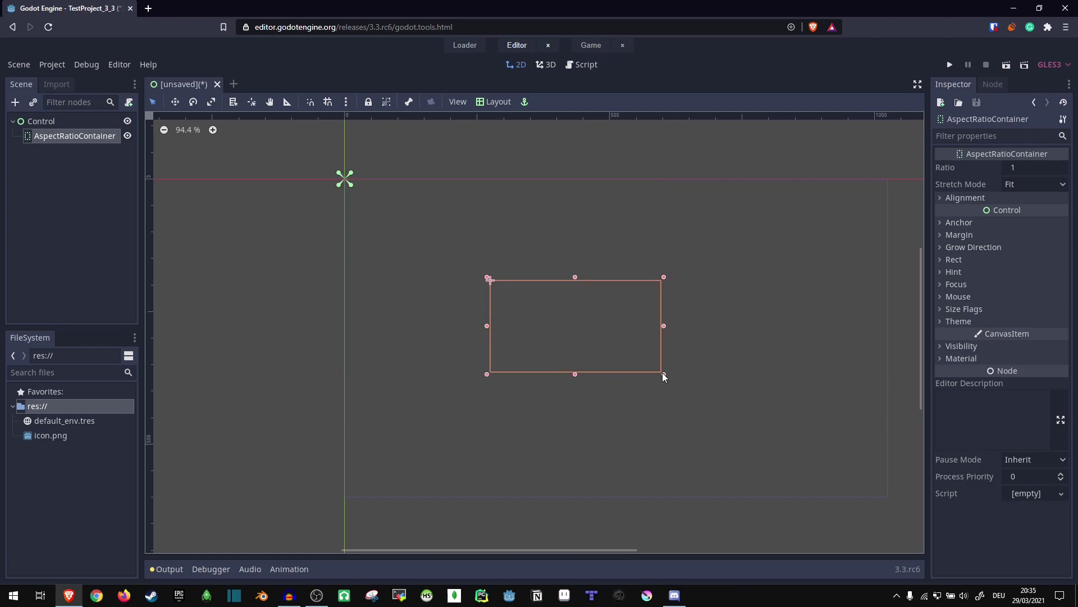
{"action": "left_click_drag", "start_coordinate": [663, 372], "coordinate": [757, 433]}
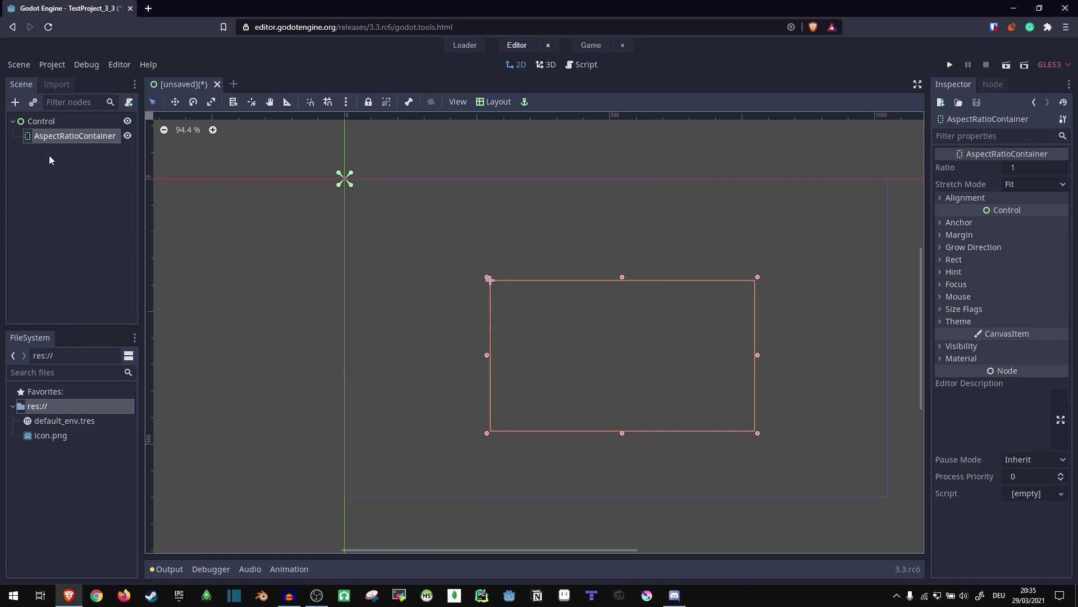
Step: Add a TextureRect under the AspectRatioContainer and give it the icon.png texture
{"action": "right_click", "coordinate": [69, 135]}
{"action": "left_click", "coordinate": [113, 147]}
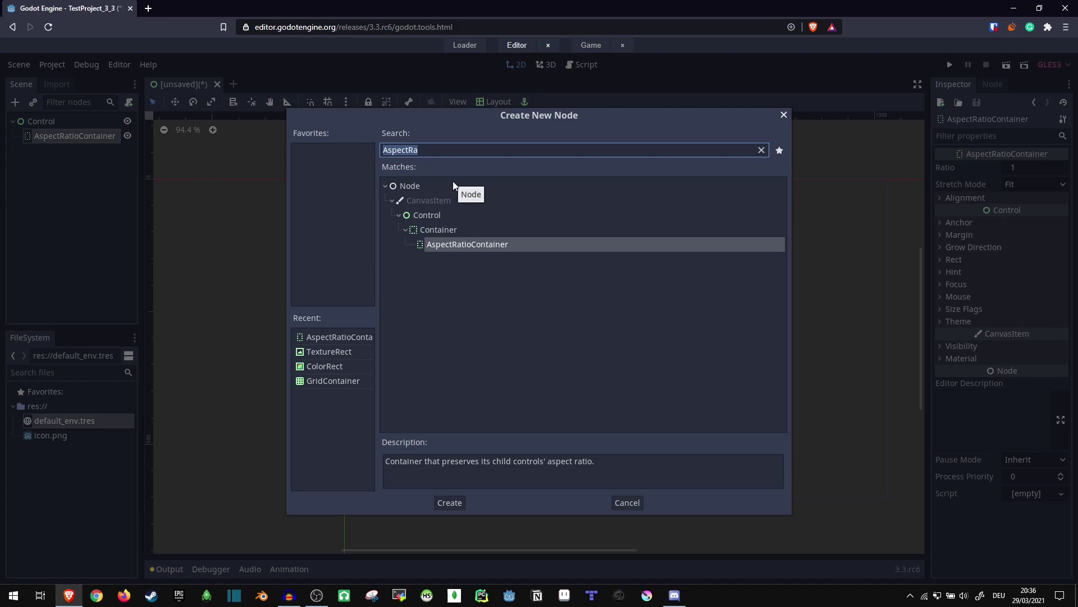
{"action": "type", "text": "Texturer"}
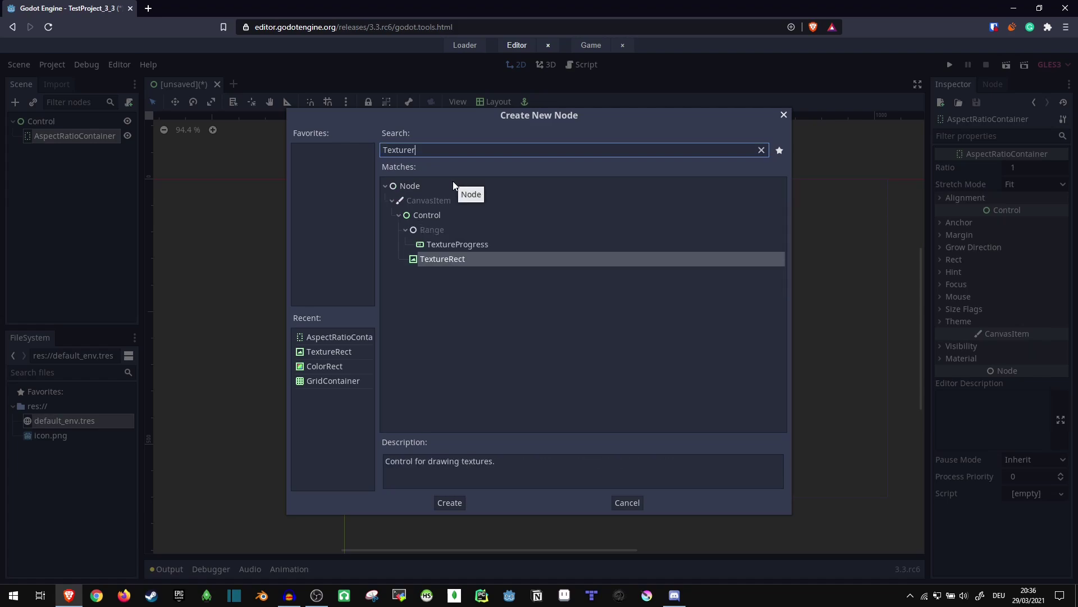
{"action": "key", "text": "Return"}
{"action": "left_click_drag", "start_coordinate": [51, 435], "coordinate": [1027, 168]}
{"action": "scroll", "coordinate": [625, 177], "scroll_direction": "down", "scroll_amount": 1}
{"action": "scroll", "coordinate": [674, 371], "scroll_direction": "up", "scroll_amount": 2}
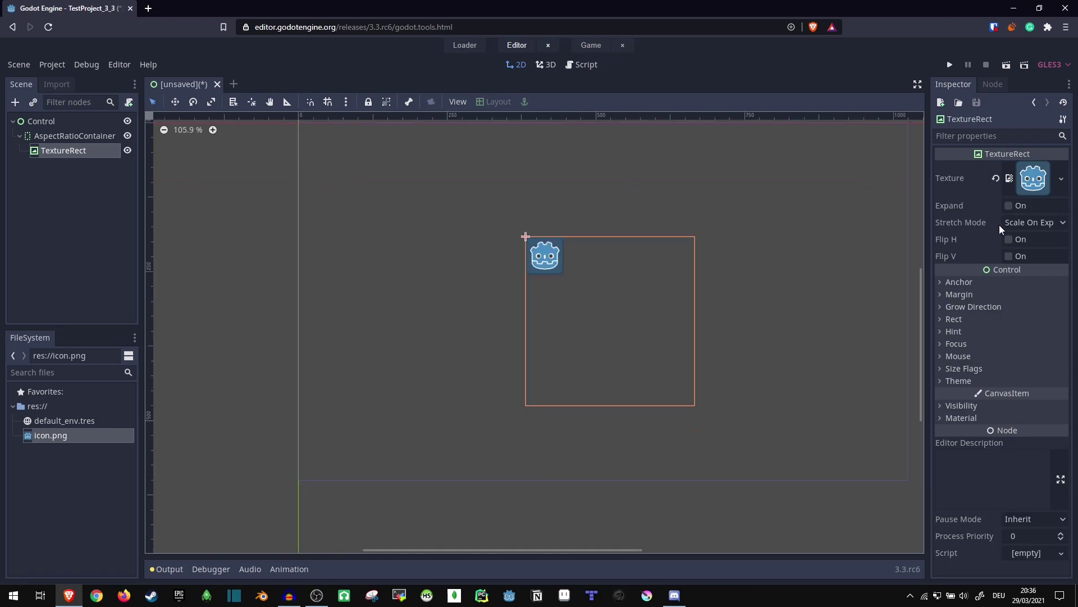
Step: Set the TextureRect's stretch mode to keep the icon's original size
{"action": "left_click", "coordinate": [1014, 224]}
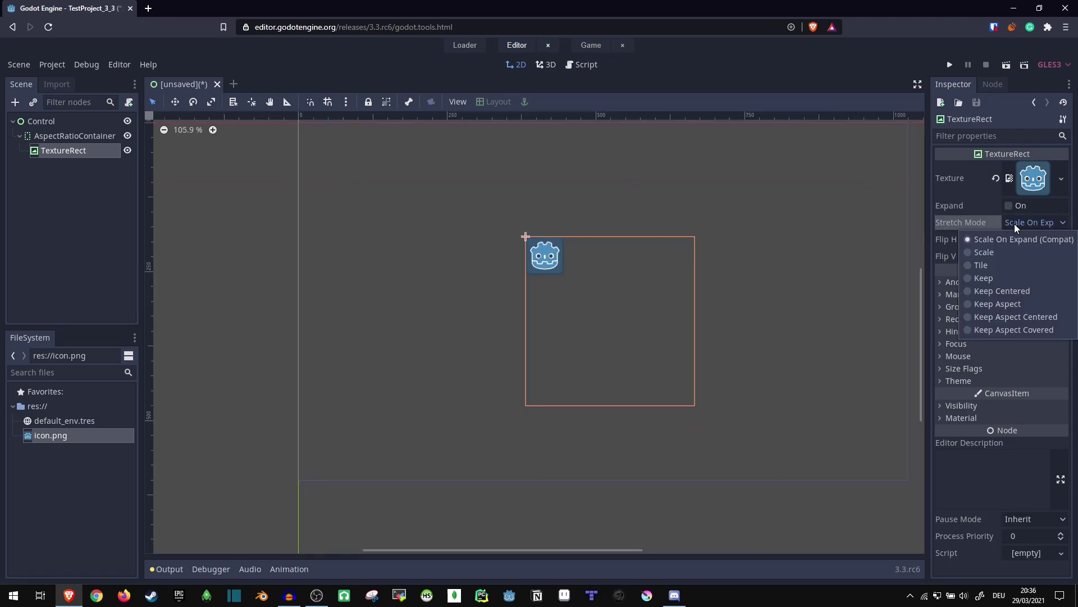
{"action": "left_click", "coordinate": [1007, 278]}
{"action": "left_click", "coordinate": [805, 313]}
{"action": "scroll", "coordinate": [735, 359], "scroll_direction": "up", "scroll_amount": 1}
{"action": "scroll", "coordinate": [669, 333], "scroll_direction": "down", "scroll_amount": 2}
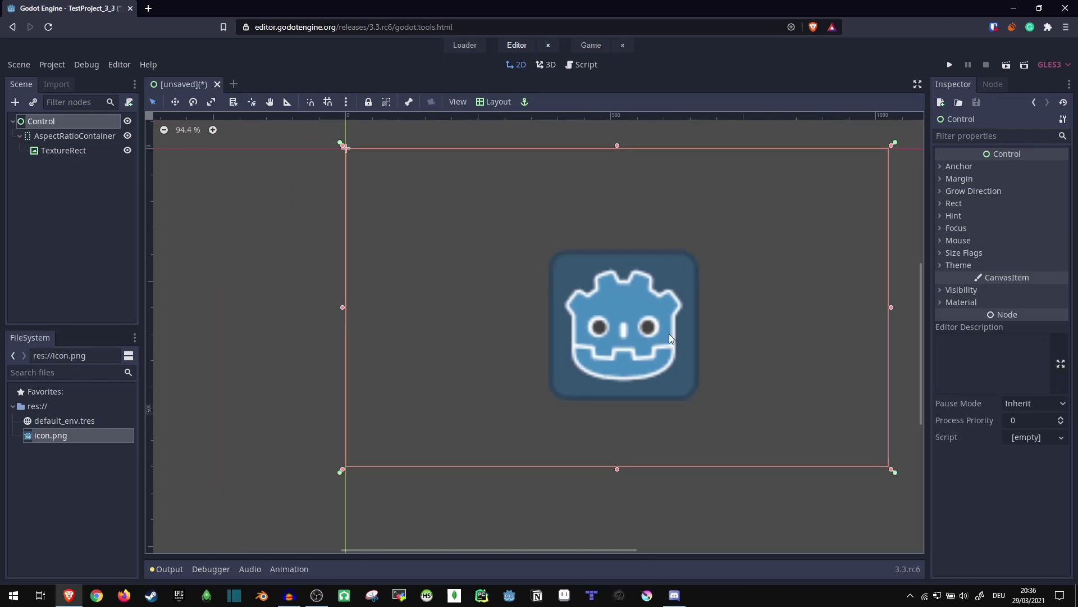
{"action": "scroll", "coordinate": [669, 334], "scroll_direction": "up", "scroll_amount": 2}
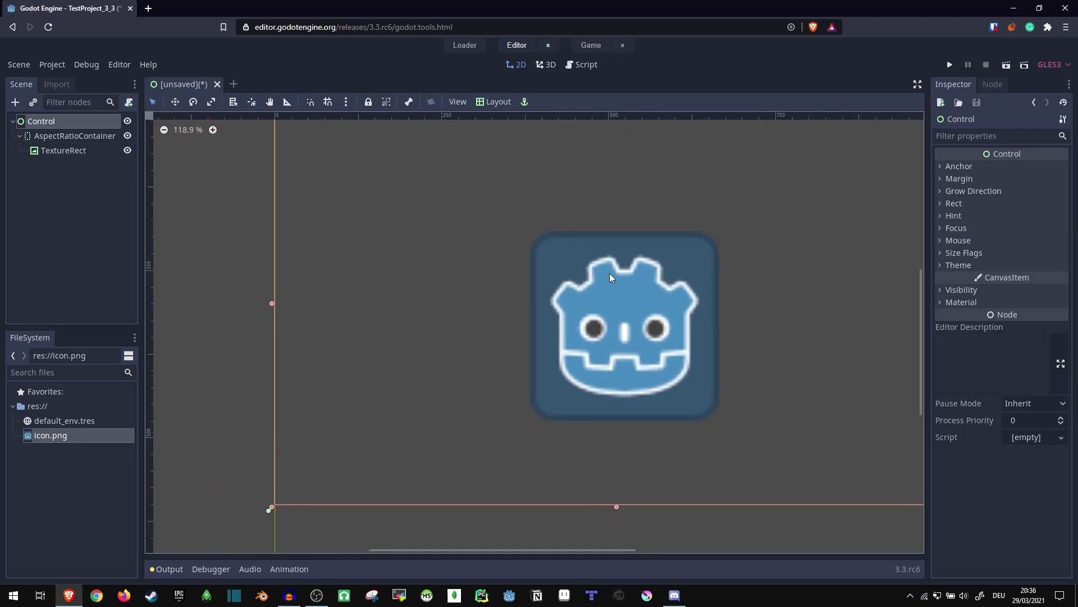
Step: Tick vertical Expand on the AspectRatioContainer, then drag its top-left corner to enlarge the icon
{"action": "left_click", "coordinate": [99, 135]}
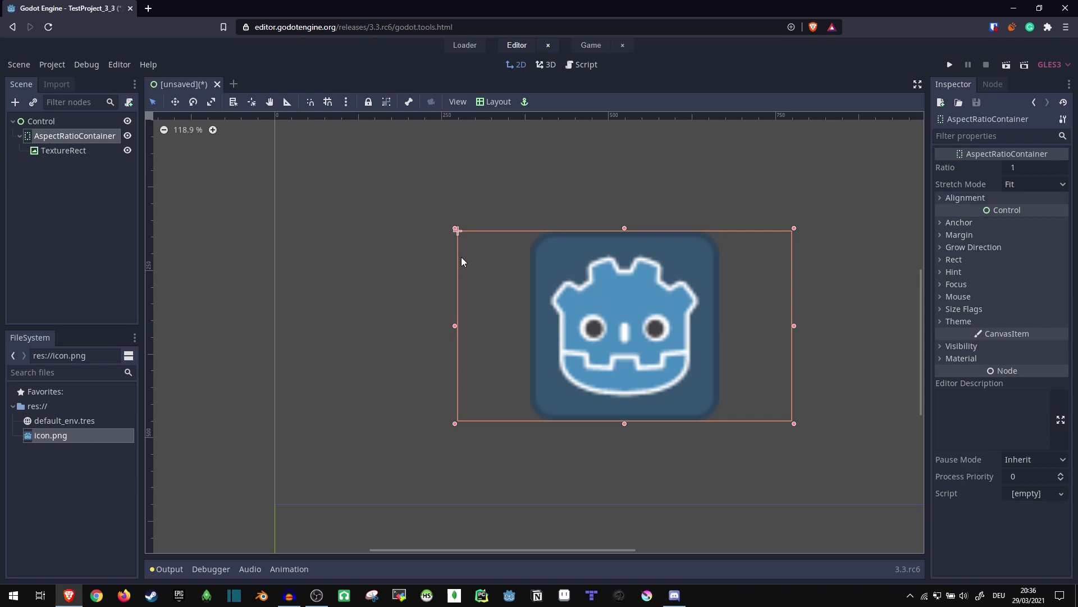
{"action": "left_click", "coordinate": [964, 309]}
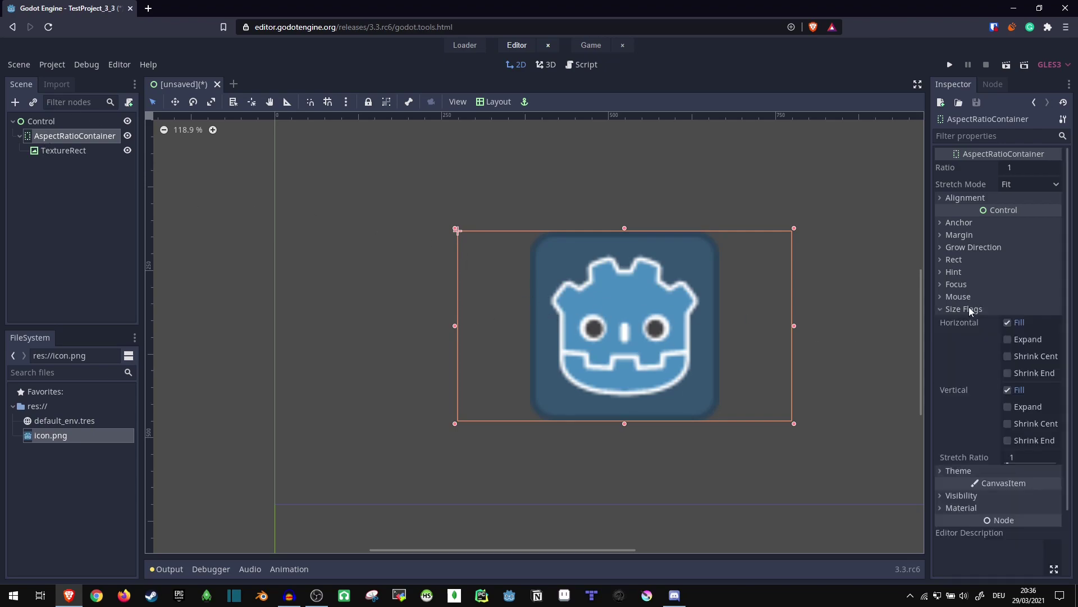
{"action": "left_click", "coordinate": [1008, 406]}
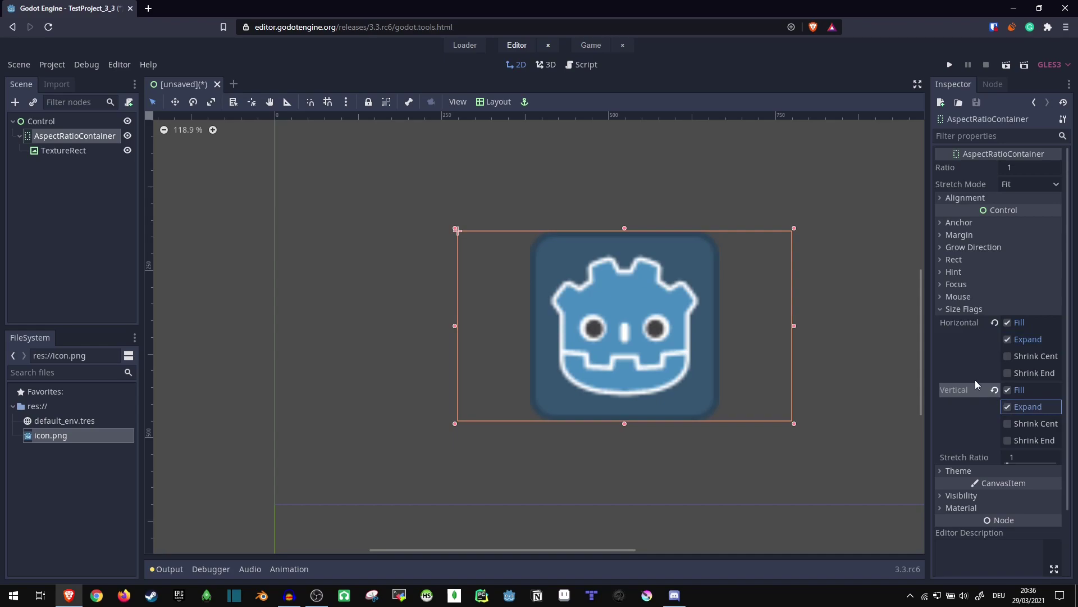
{"action": "left_click", "coordinate": [84, 152]}
{"action": "left_click", "coordinate": [69, 138]}
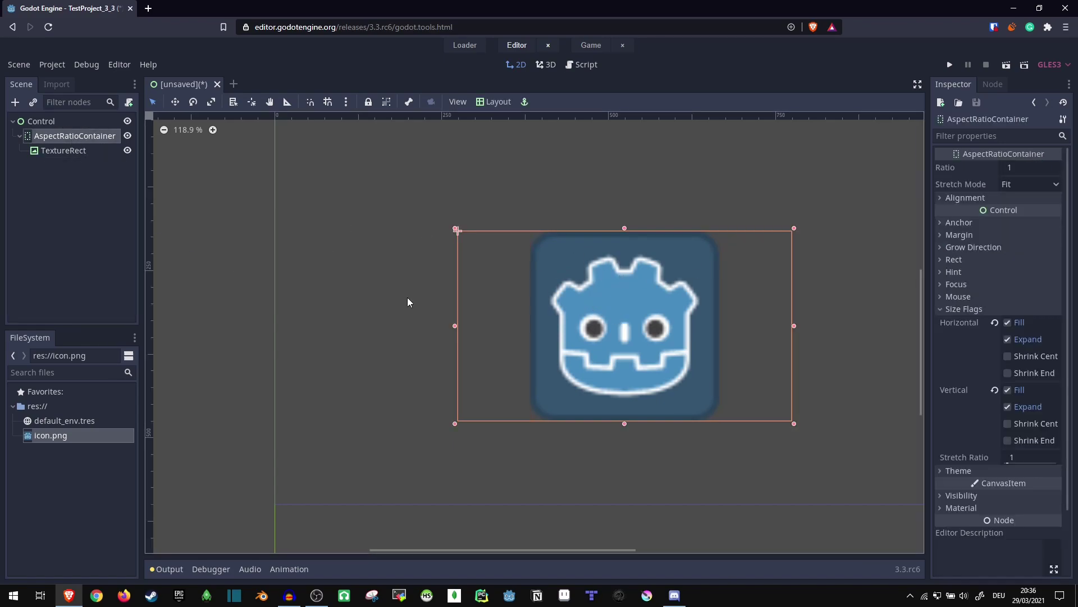
{"action": "mouse_move", "coordinate": [456, 228]}
{"action": "left_mouse_down"}
{"action": "mouse_move", "coordinate": [509, 138]}
{"action": "mouse_move", "coordinate": [517, 348]}
{"action": "mouse_move", "coordinate": [759, 192]}
{"action": "left_mouse_up"}
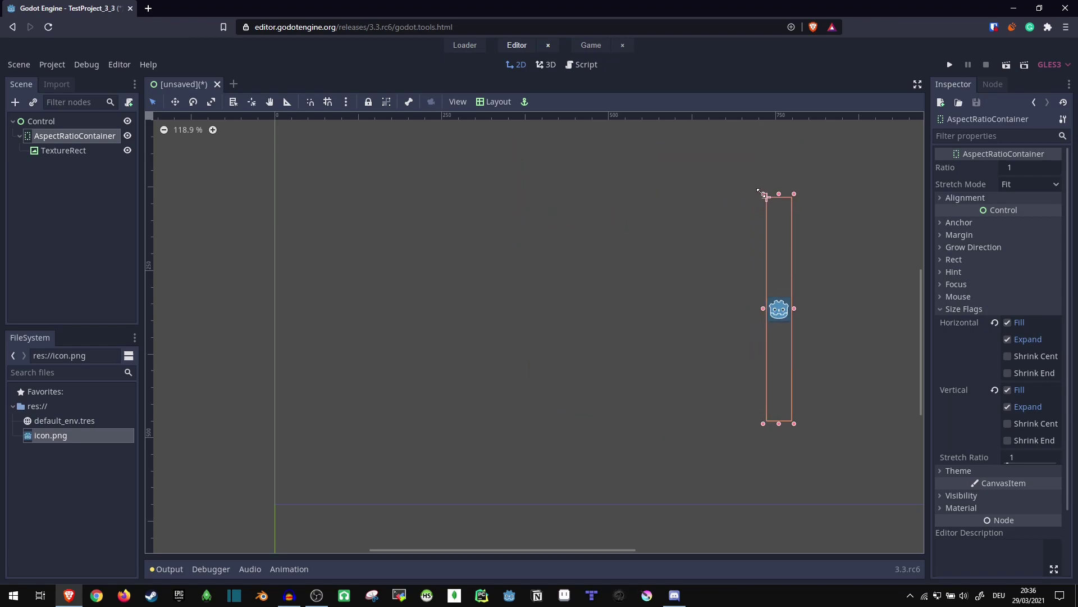
{"action": "mouse_move", "coordinate": [759, 193]}
{"action": "left_mouse_down"}
{"action": "mouse_move", "coordinate": [484, 181]}
{"action": "mouse_move", "coordinate": [383, 145]}
{"action": "left_mouse_up"}
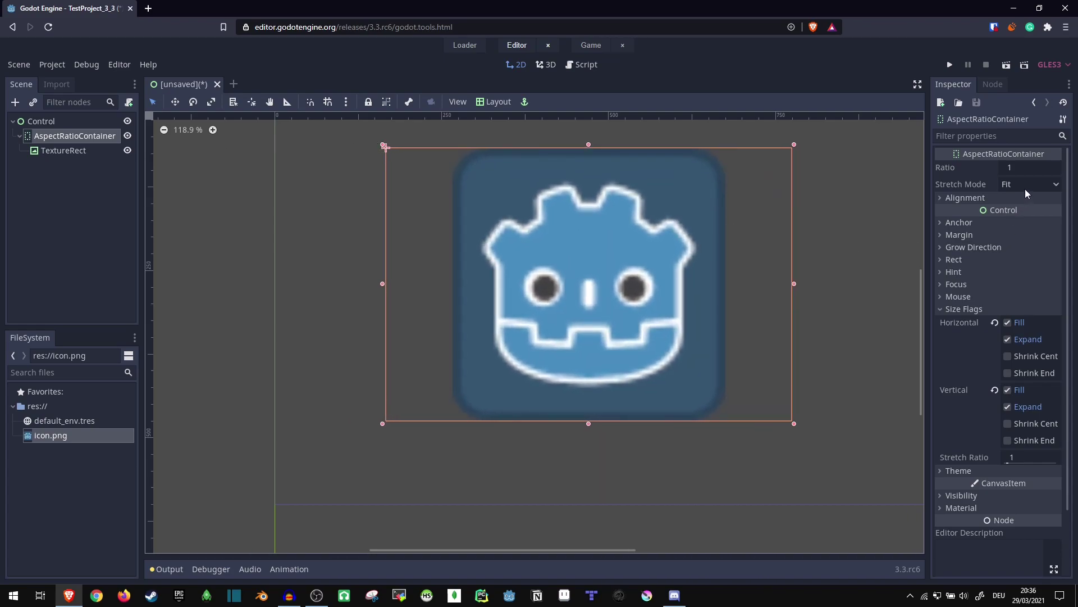
Step: Try Width Controls Height, then Height Controls Width, resizing the container to compare
{"action": "left_click", "coordinate": [1025, 187]}
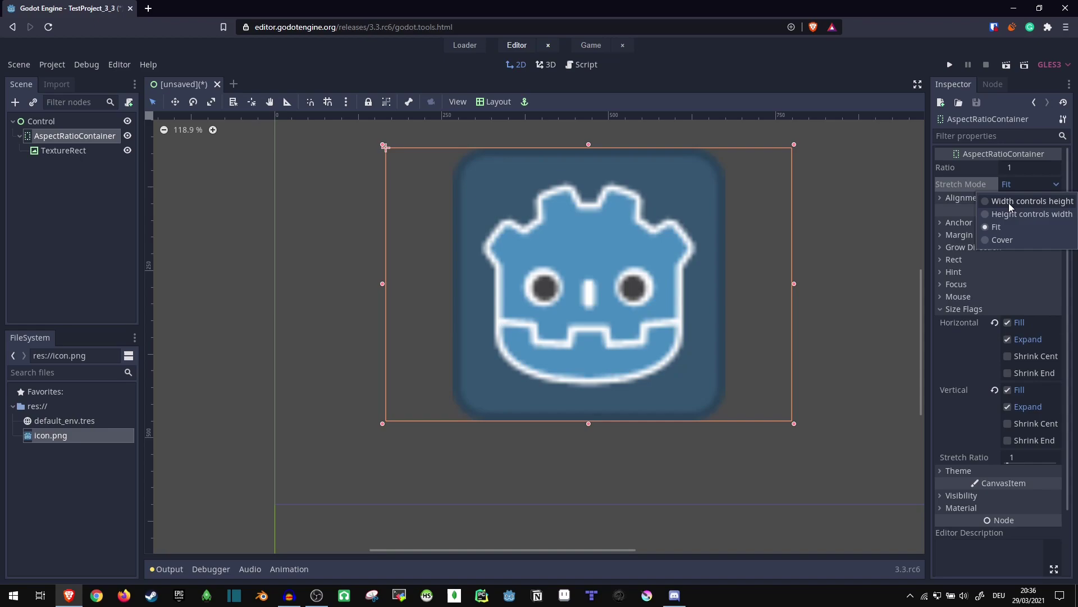
{"action": "left_click", "coordinate": [1008, 203]}
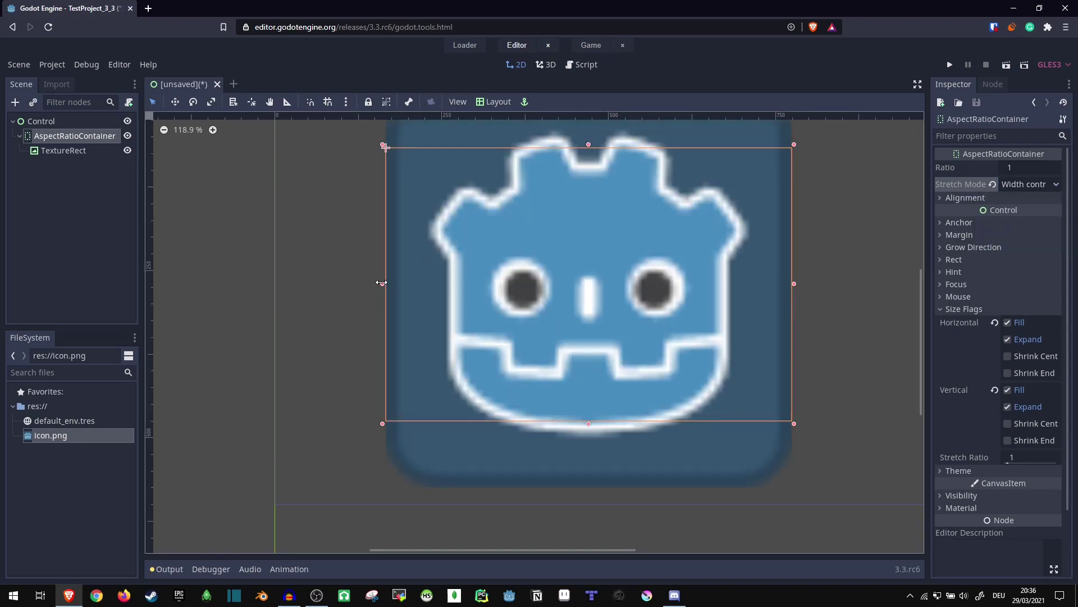
{"action": "left_click_drag", "start_coordinate": [382, 284], "coordinate": [474, 297]}
{"action": "left_click", "coordinate": [1023, 188]}
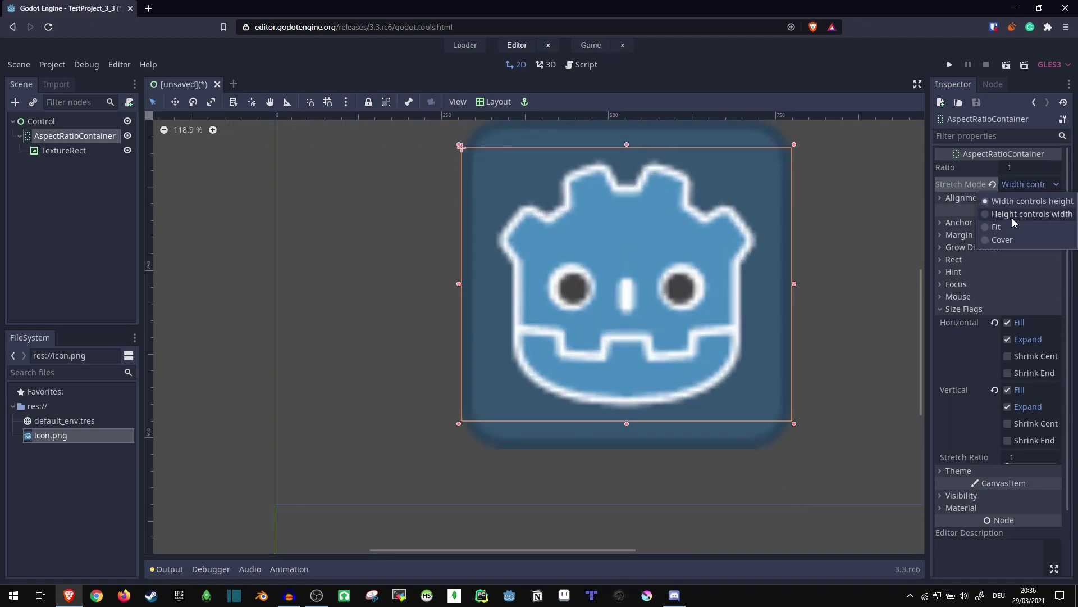
{"action": "left_click", "coordinate": [1008, 219]}
{"action": "left_click_drag", "start_coordinate": [626, 145], "coordinate": [625, 208]}
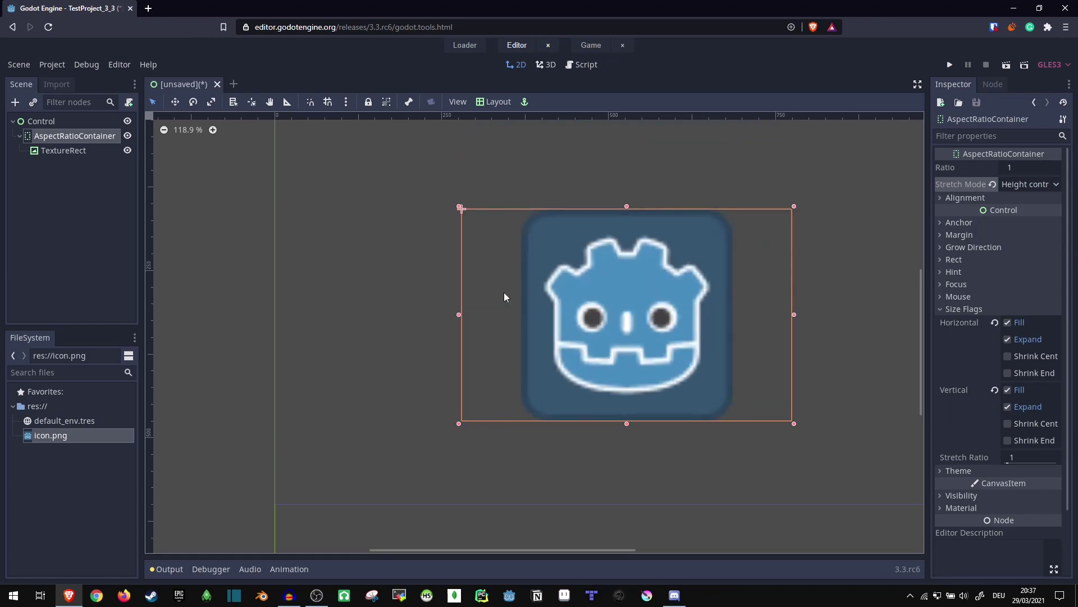
{"action": "mouse_move", "coordinate": [465, 318]}
{"action": "left_mouse_down"}
{"action": "mouse_move", "coordinate": [692, 308]}
{"action": "mouse_move", "coordinate": [455, 309]}
{"action": "left_mouse_up"}
{"action": "mouse_move", "coordinate": [618, 208]}
{"action": "left_mouse_down"}
{"action": "mouse_move", "coordinate": [616, 404]}
{"action": "mouse_move", "coordinate": [617, 190]}
{"action": "left_mouse_up"}
Step: Try Cover stretch mode while resizing, then settle on Fit
{"action": "left_click", "coordinate": [1042, 184]}
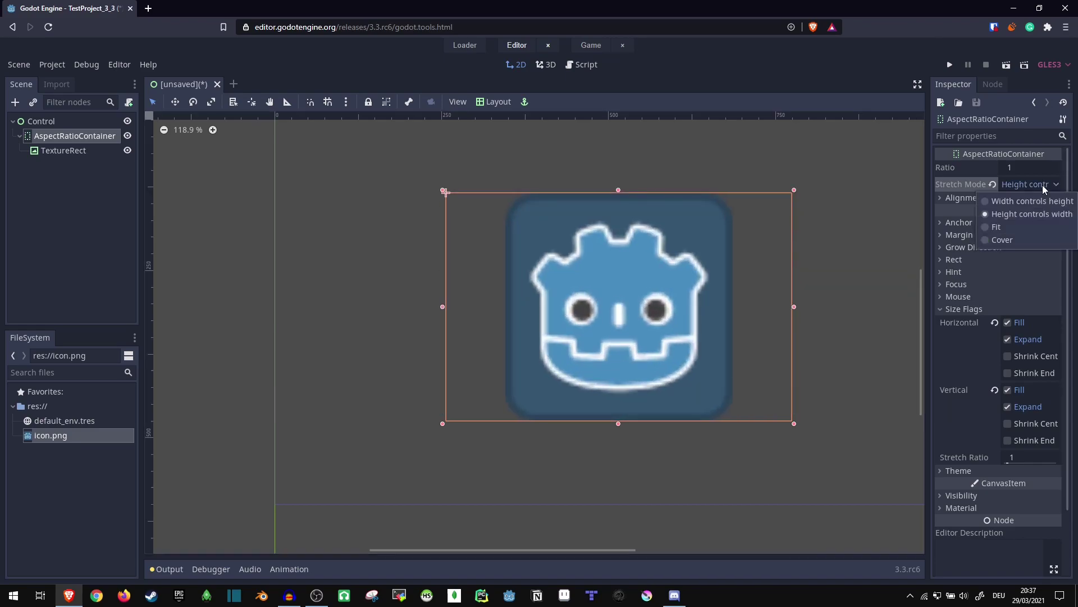
{"action": "left_click", "coordinate": [1001, 241]}
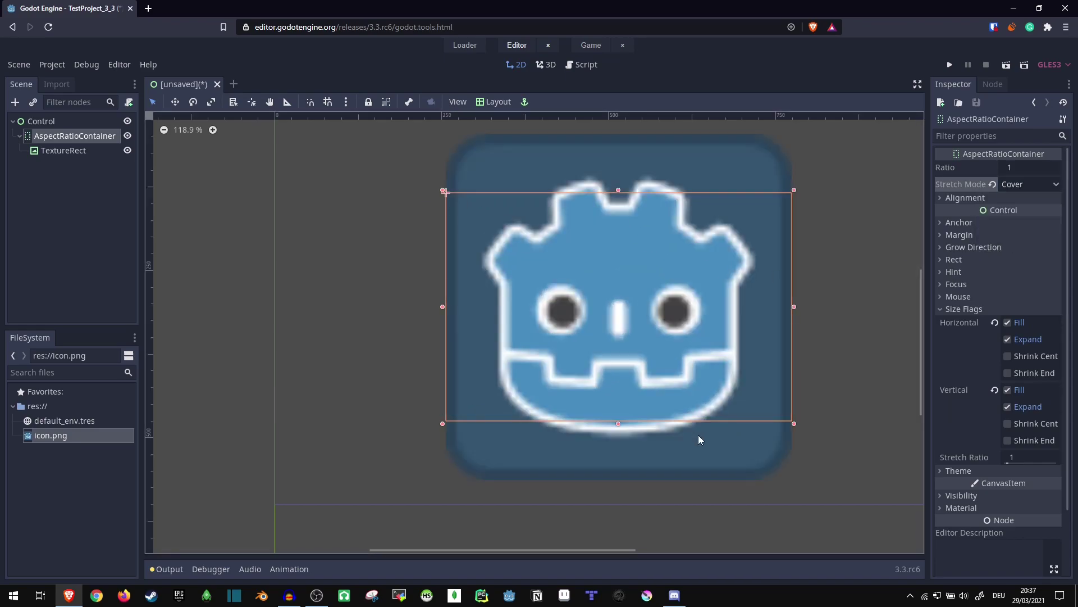
{"action": "left_click_drag", "start_coordinate": [618, 190], "coordinate": [619, 228]}
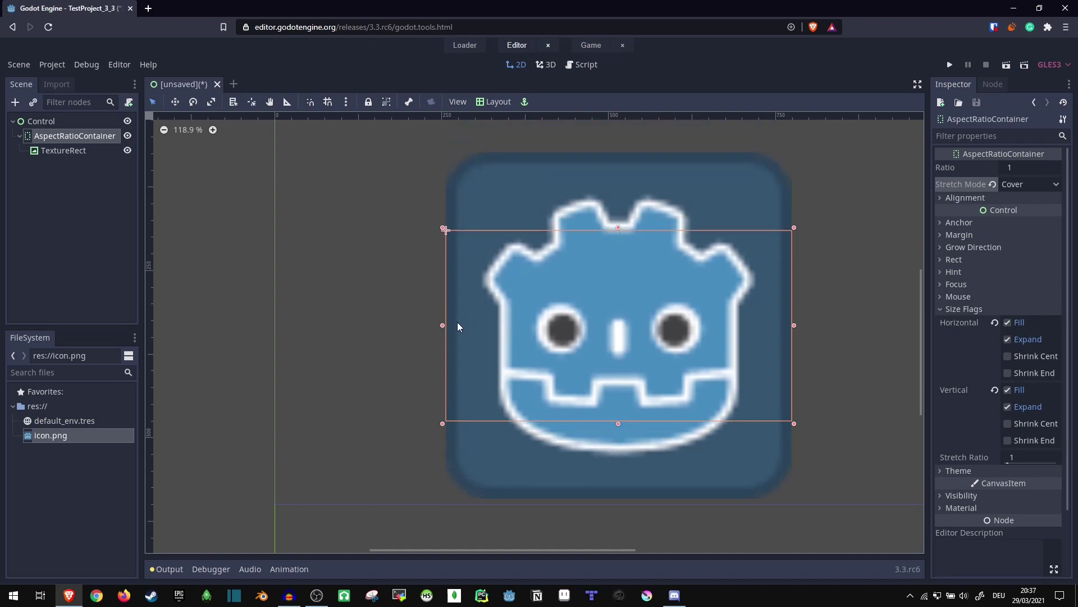
{"action": "left_click_drag", "start_coordinate": [445, 325], "coordinate": [794, 305]}
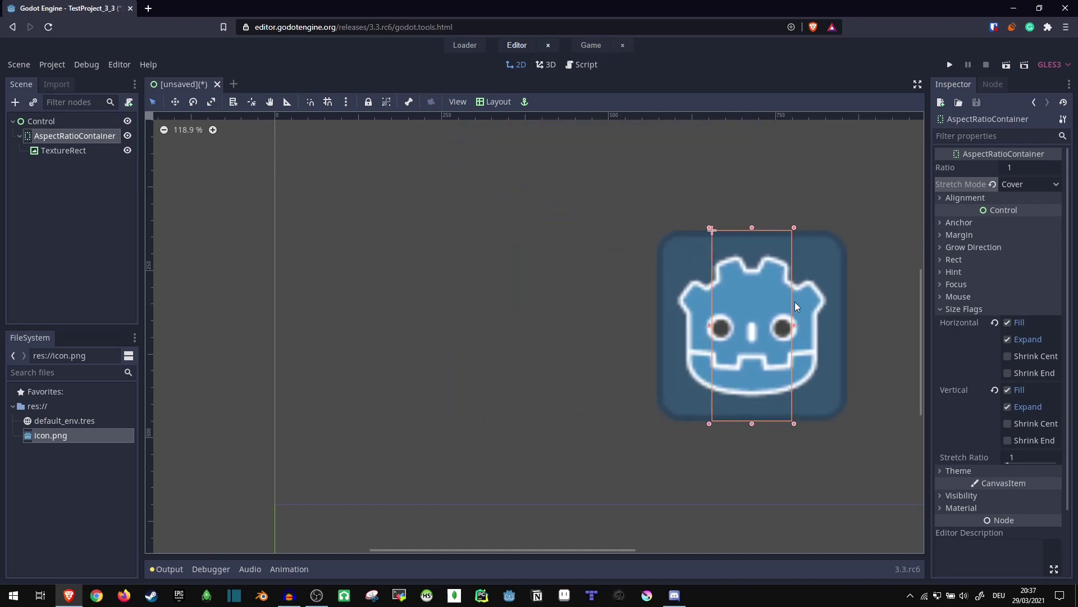
{"action": "left_click_drag", "start_coordinate": [711, 324], "coordinate": [430, 330]}
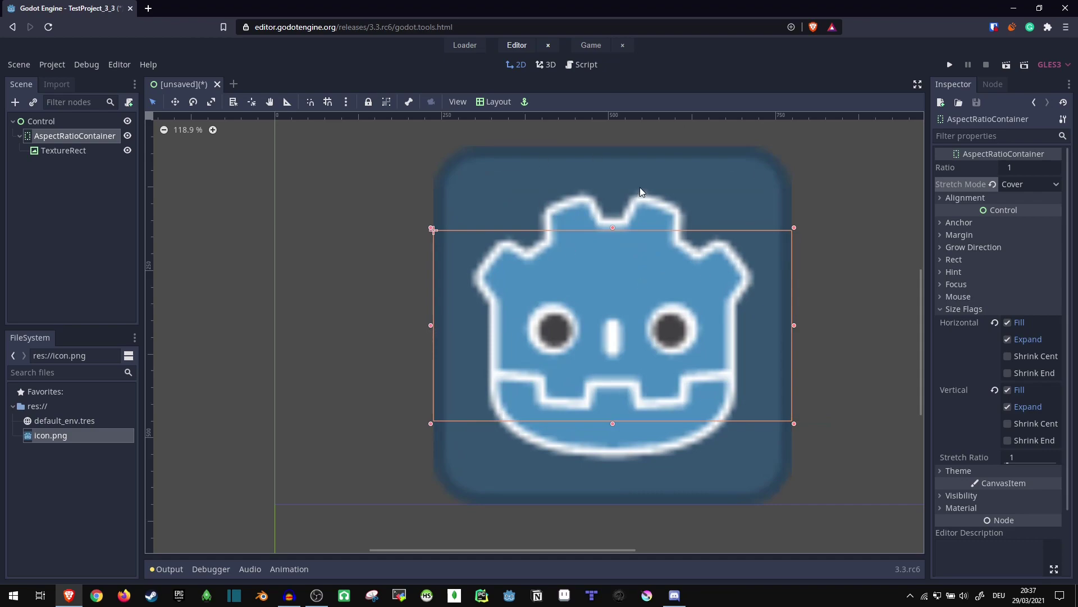
{"action": "left_click", "coordinate": [1035, 183]}
{"action": "left_click", "coordinate": [997, 227]}
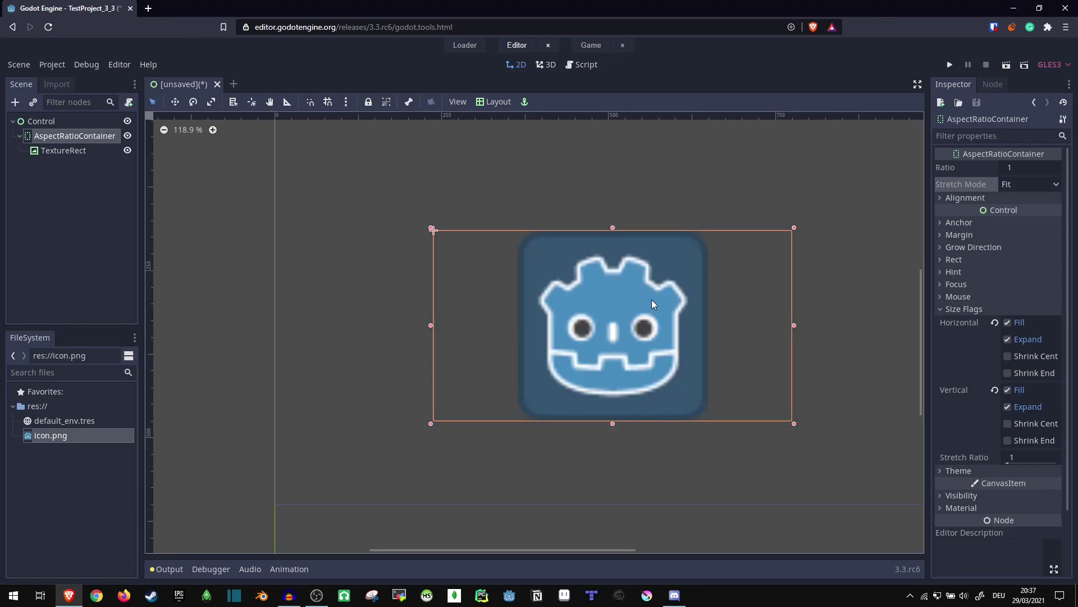
{"action": "scroll", "coordinate": [754, 260], "scroll_direction": "up", "scroll_amount": 1}
{"action": "scroll", "coordinate": [564, 470], "scroll_direction": "up", "scroll_amount": 1}
{"action": "scroll", "coordinate": [563, 471], "scroll_direction": "down", "scroll_amount": 1}
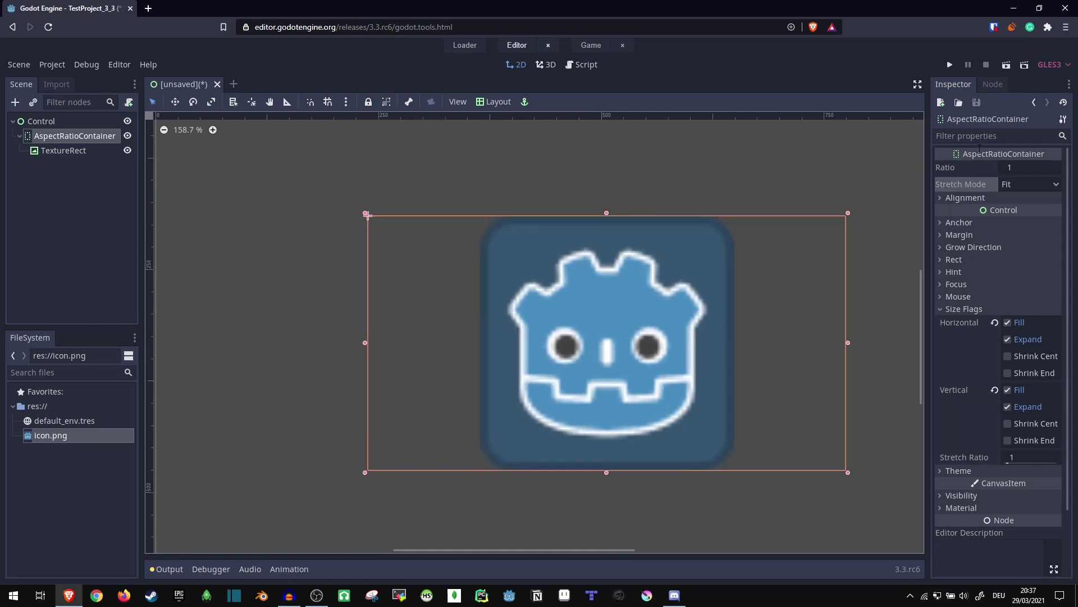
{"action": "left_click", "coordinate": [1030, 168]}
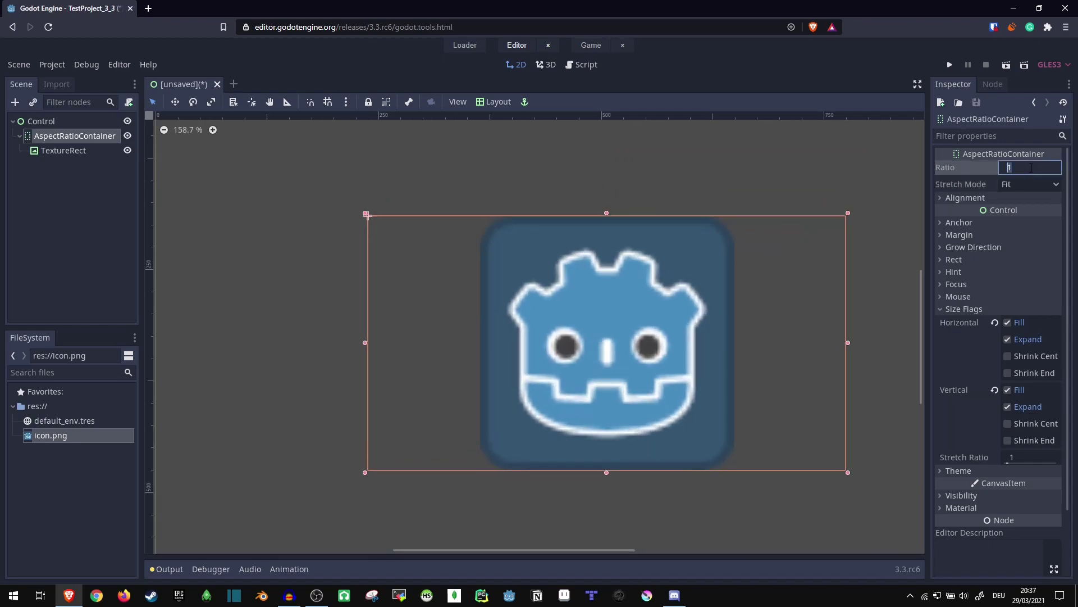
{"action": "type", "text": "1.5"}
{"action": "key", "text": "Return"}
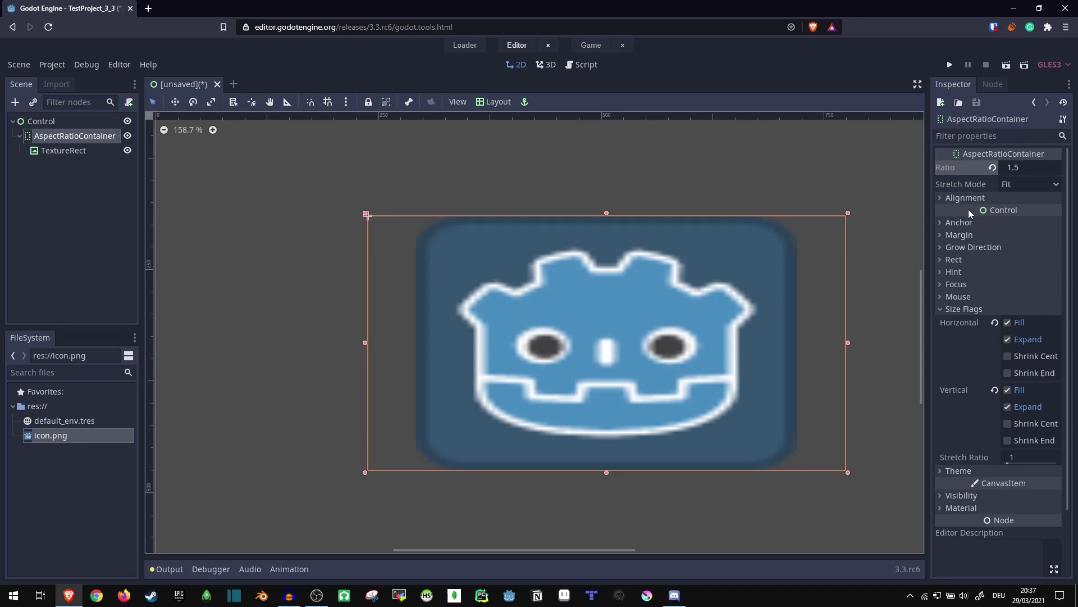
{"action": "type", "text": "1"}
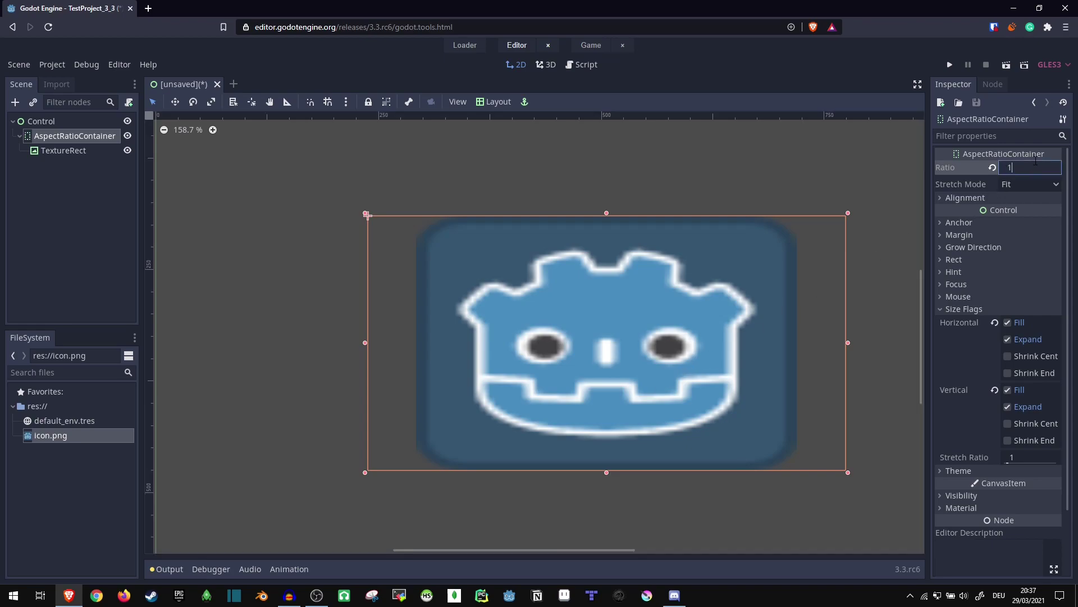
{"action": "key", "text": "Return"}
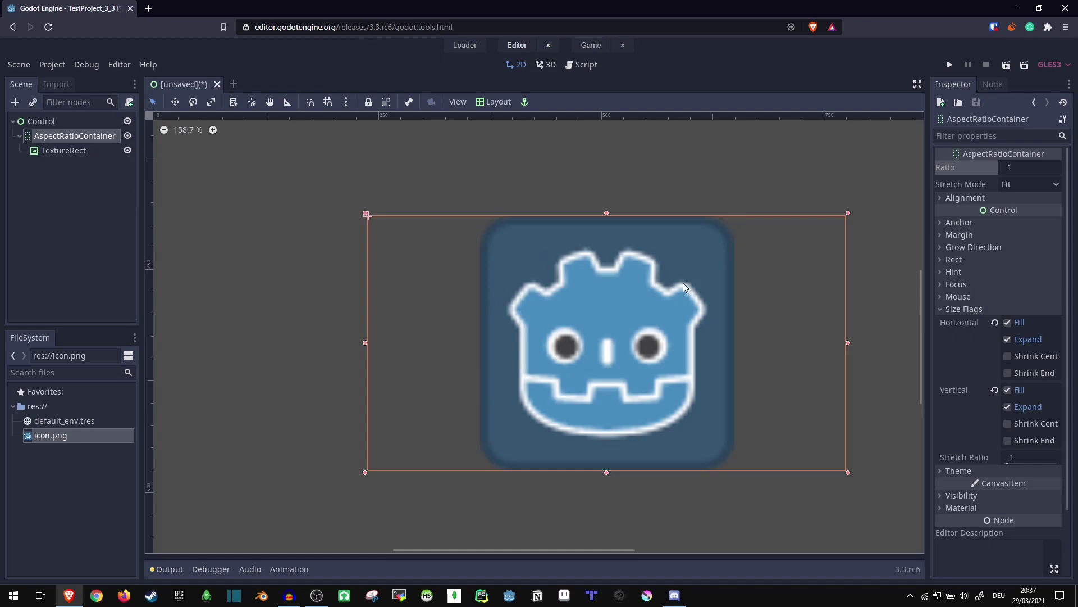
{"action": "left_click", "coordinate": [54, 150]}
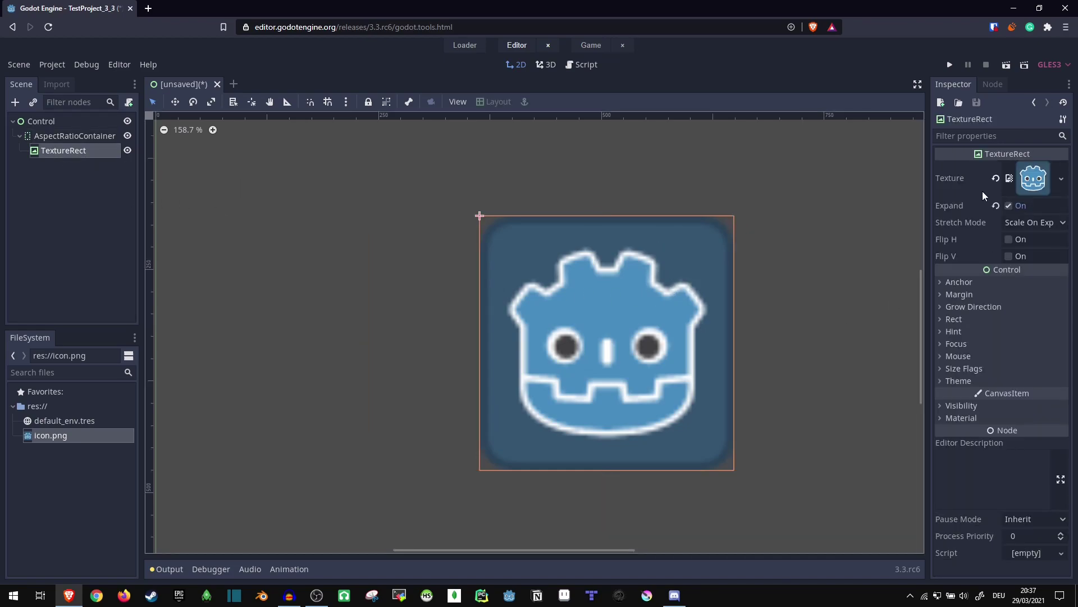
Step: Delete the TextureRect and add a ColorRect under the AspectRatioContainer
{"action": "key", "text": "Delete"}
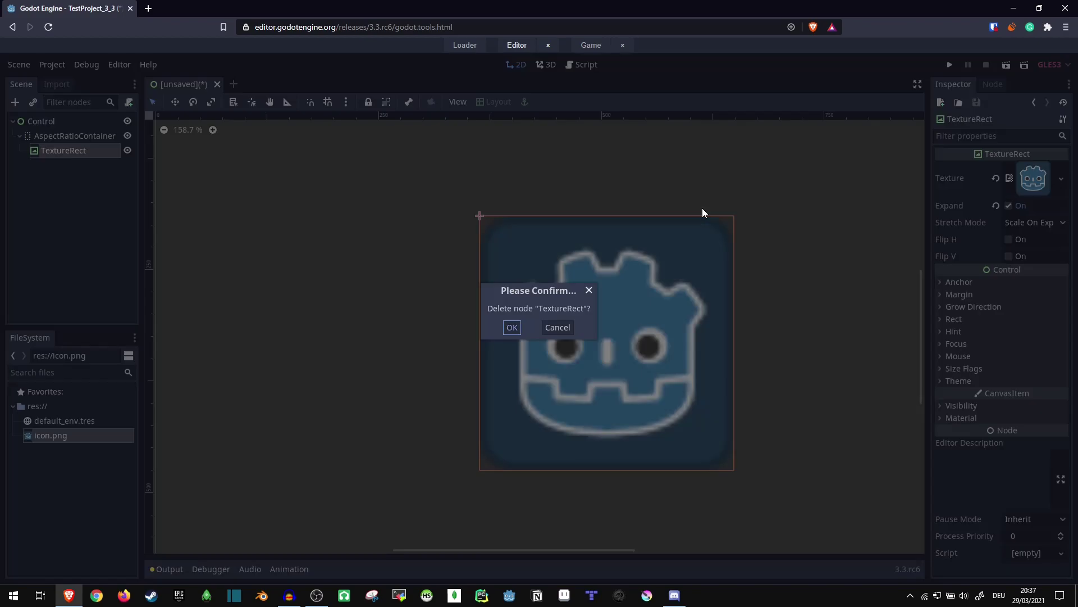
{"action": "key", "text": "Return"}
{"action": "right_click", "coordinate": [93, 142]}
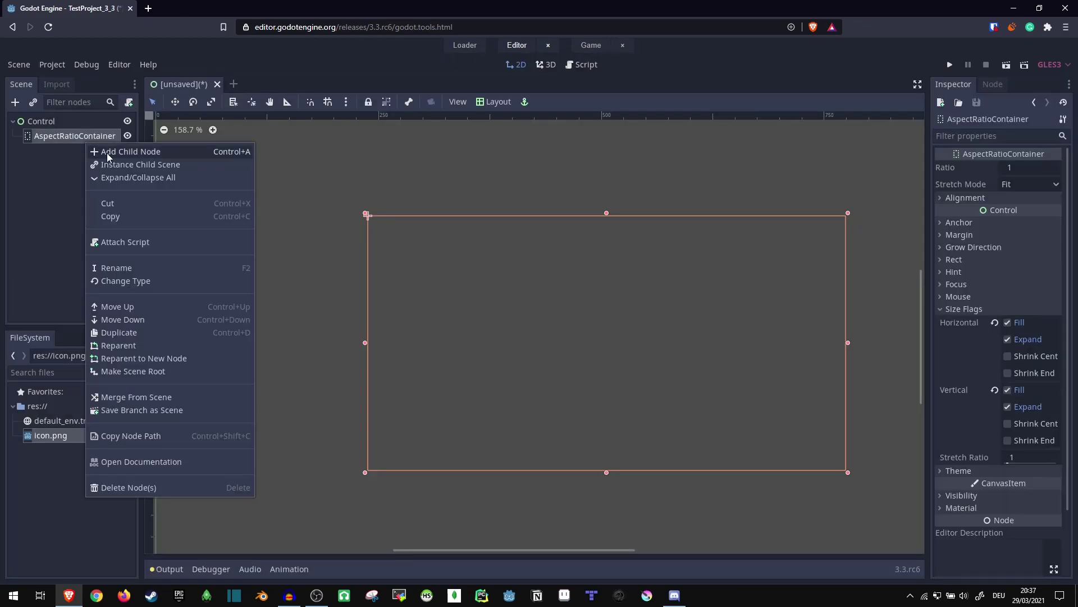
{"action": "left_click", "coordinate": [110, 152]}
{"action": "key", "text": "BackSpace"}
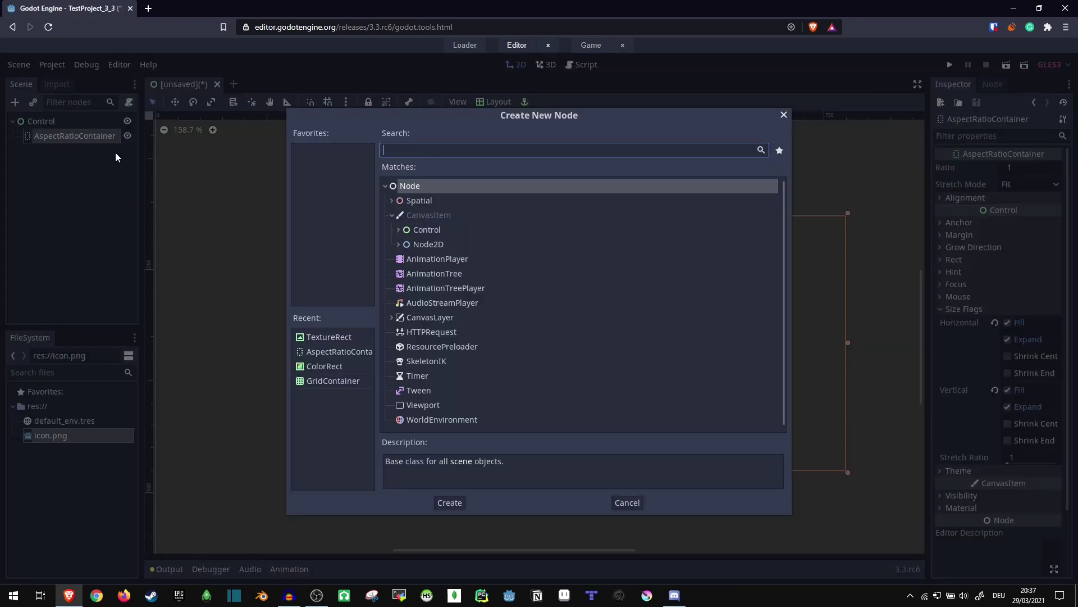
{"action": "type", "text": "Color"}
{"action": "key", "text": "Down"}
{"action": "key", "text": "Down"}
{"action": "key", "text": "Down"}
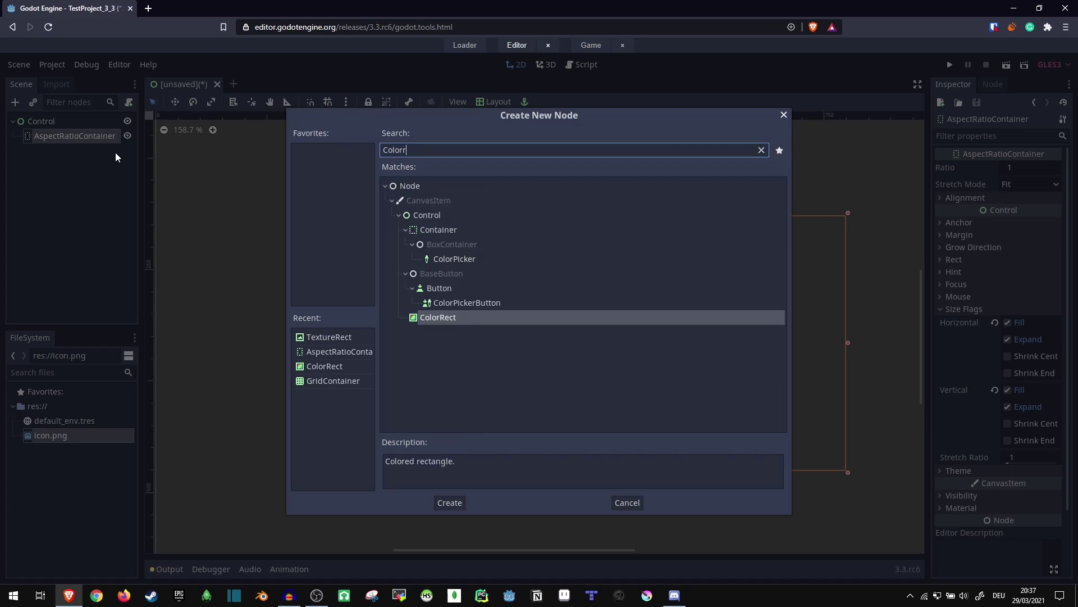
{"action": "key", "text": "Return"}
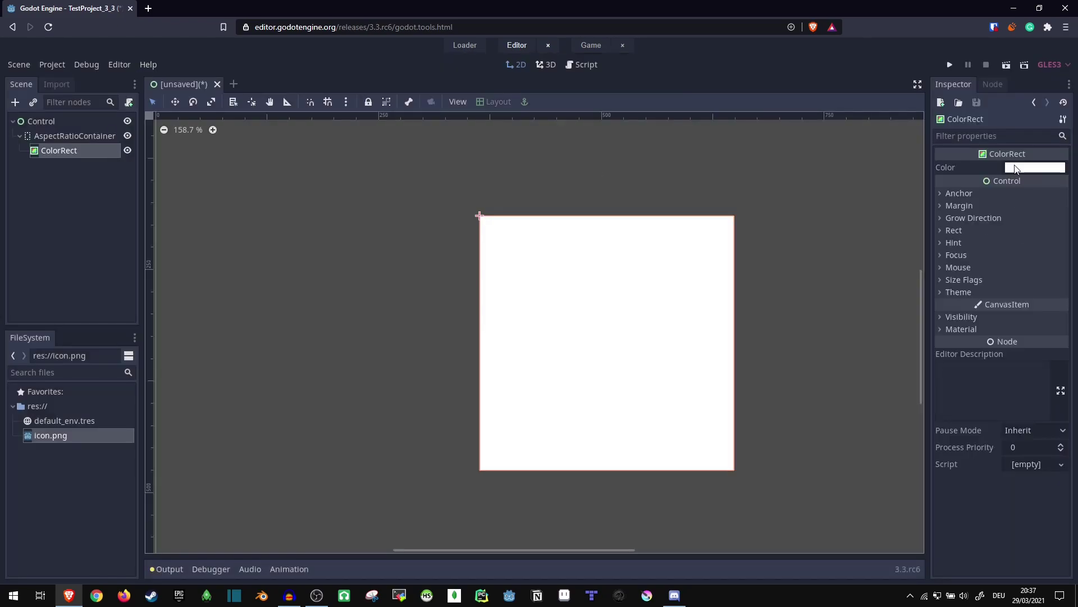
Step: Set the ColorRect's color to dark blue #234e7c
{"action": "left_click", "coordinate": [1016, 168]}
{"action": "left_click", "coordinate": [999, 142]}
{"action": "left_click", "coordinate": [948, 132]}
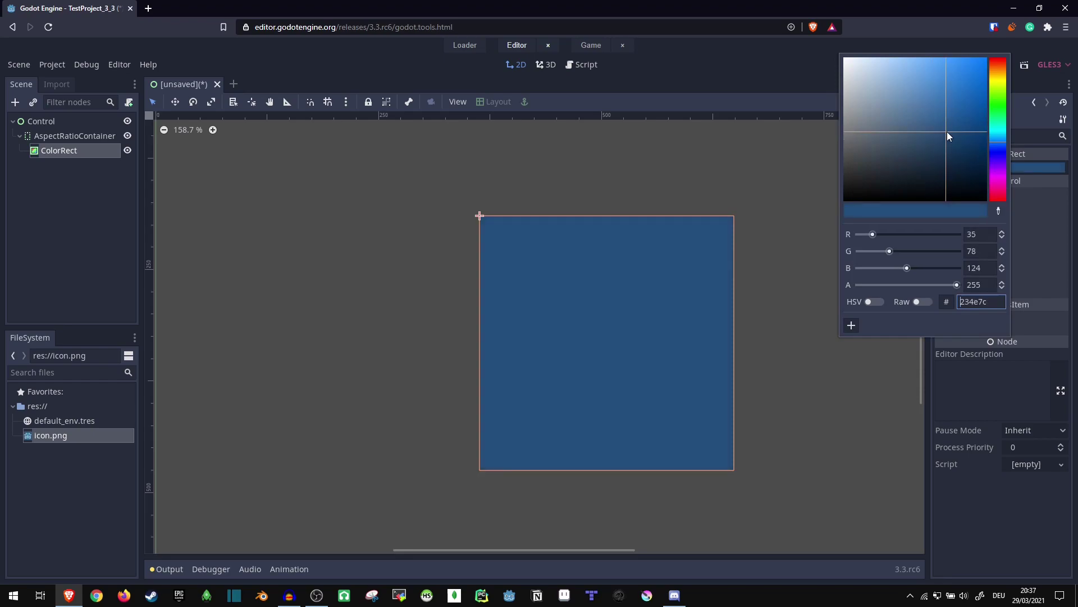
{"action": "left_click", "coordinate": [362, 233]}
{"action": "scroll", "coordinate": [362, 233], "scroll_direction": "down", "scroll_amount": 1}
Step: Resize the AspectRatioContainer by dragging its top and left edges
{"action": "left_click", "coordinate": [74, 135]}
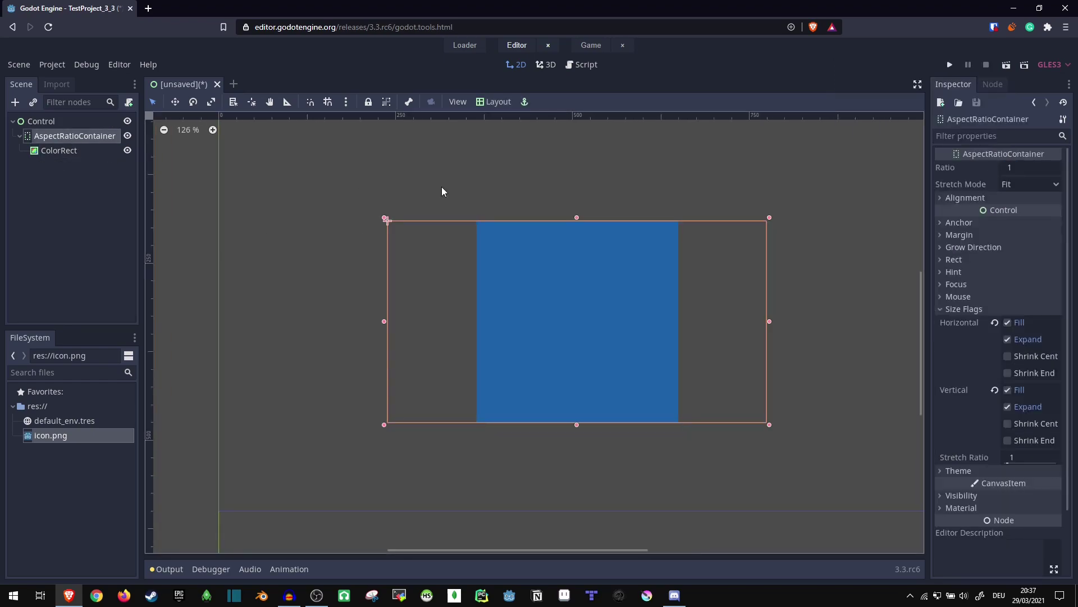
{"action": "left_click_drag", "start_coordinate": [579, 225], "coordinate": [579, 169]}
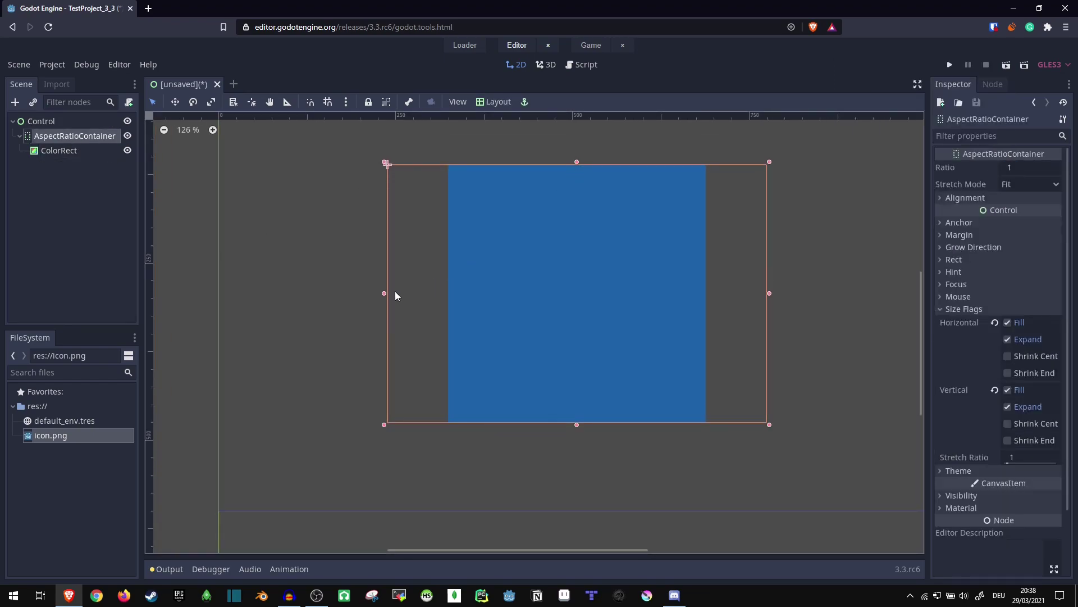
{"action": "left_click_drag", "start_coordinate": [385, 296], "coordinate": [378, 294]}
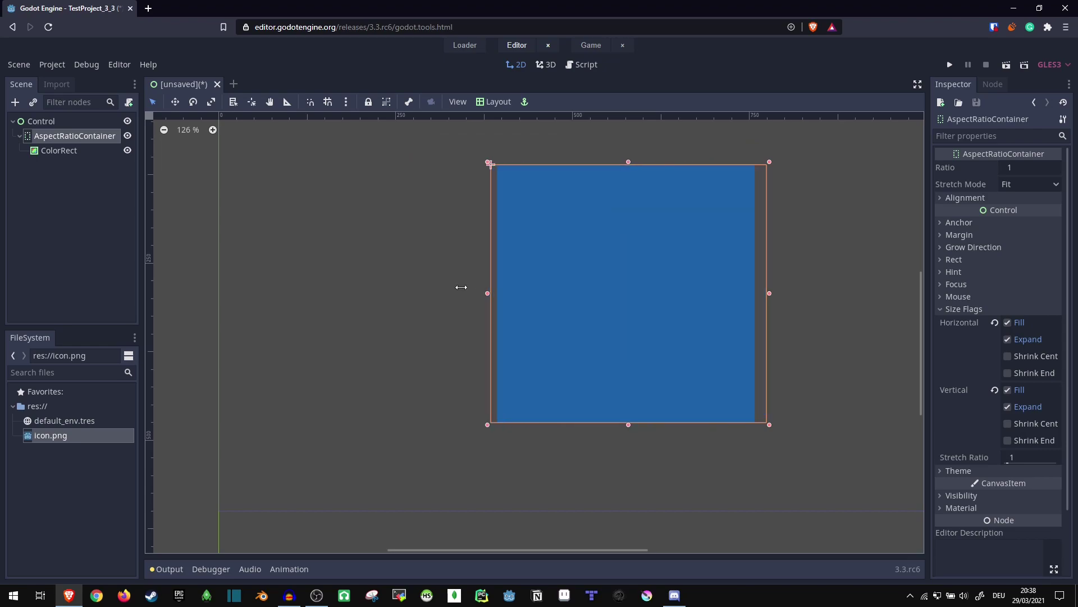
{"action": "left_click_drag", "start_coordinate": [578, 164], "coordinate": [591, 285]}
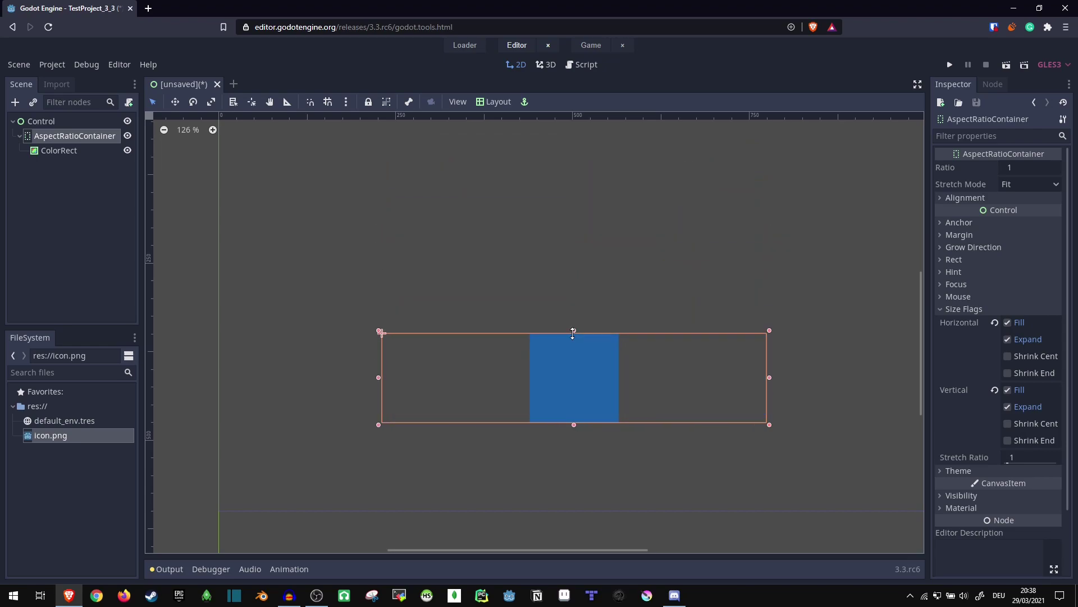
Step: Set the container's Ratio to 1.5, then to 0.5
{"action": "left_click", "coordinate": [1022, 172]}
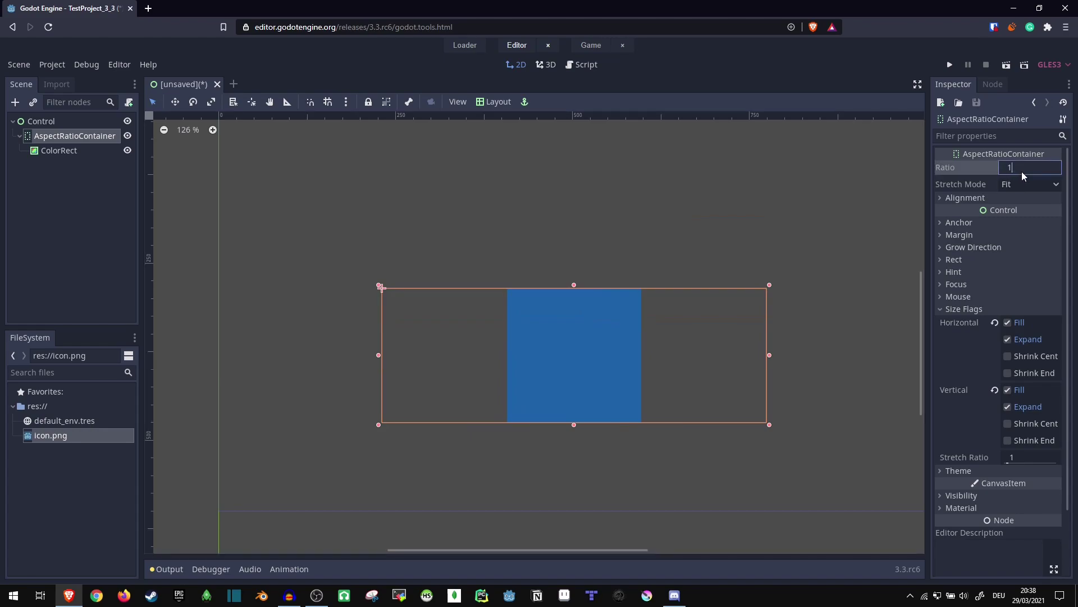
{"action": "type", "text": ".5"}
{"action": "key", "text": "Return"}
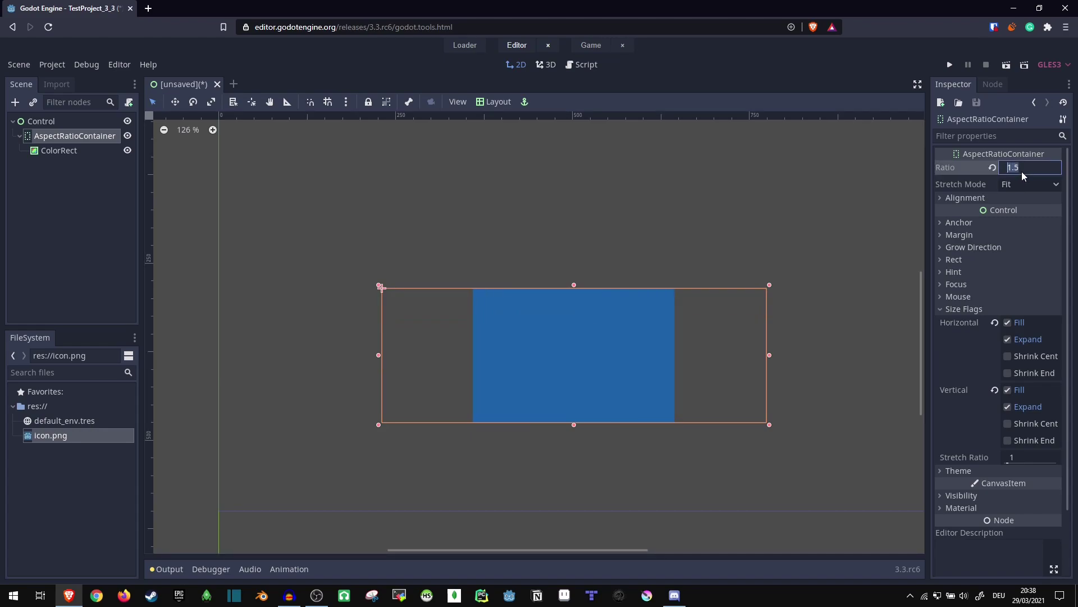
{"action": "type", "text": "0.5"}
{"action": "key", "text": "Return"}
{"action": "left_click_drag", "start_coordinate": [376, 282], "coordinate": [408, 289]}
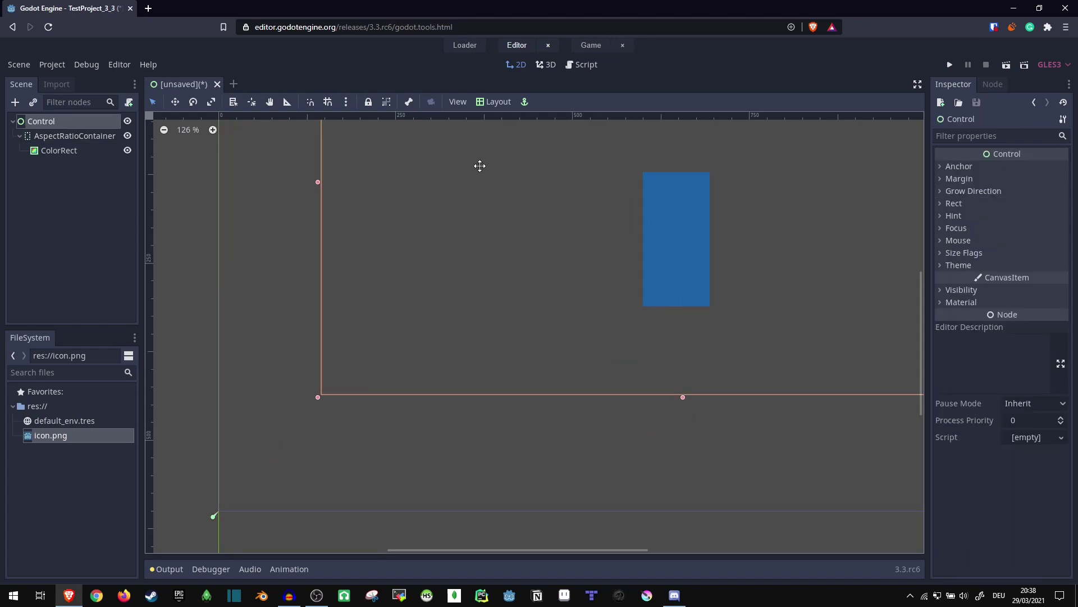
{"action": "left_click", "coordinate": [80, 140]}
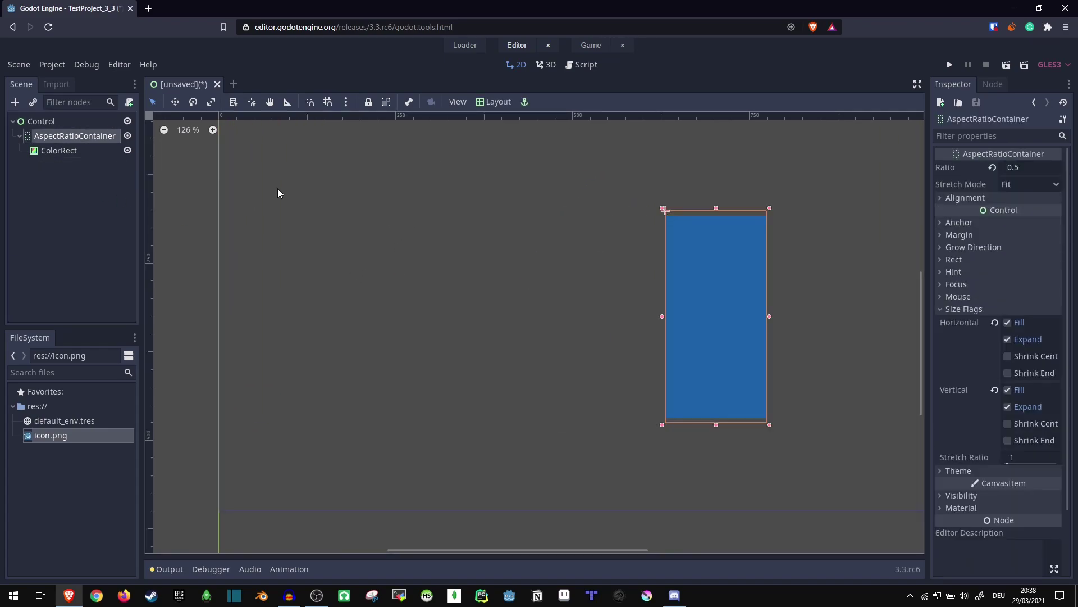
Step: Add a GridContainer node to the scene
{"action": "right_click", "coordinate": [44, 125]}
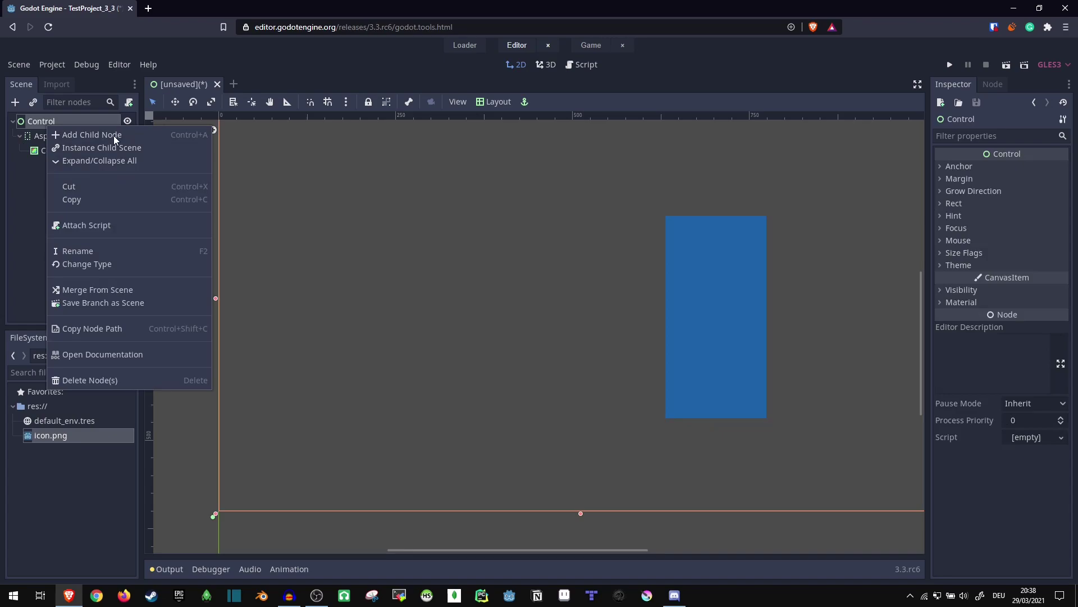
{"action": "left_click", "coordinate": [113, 150]}
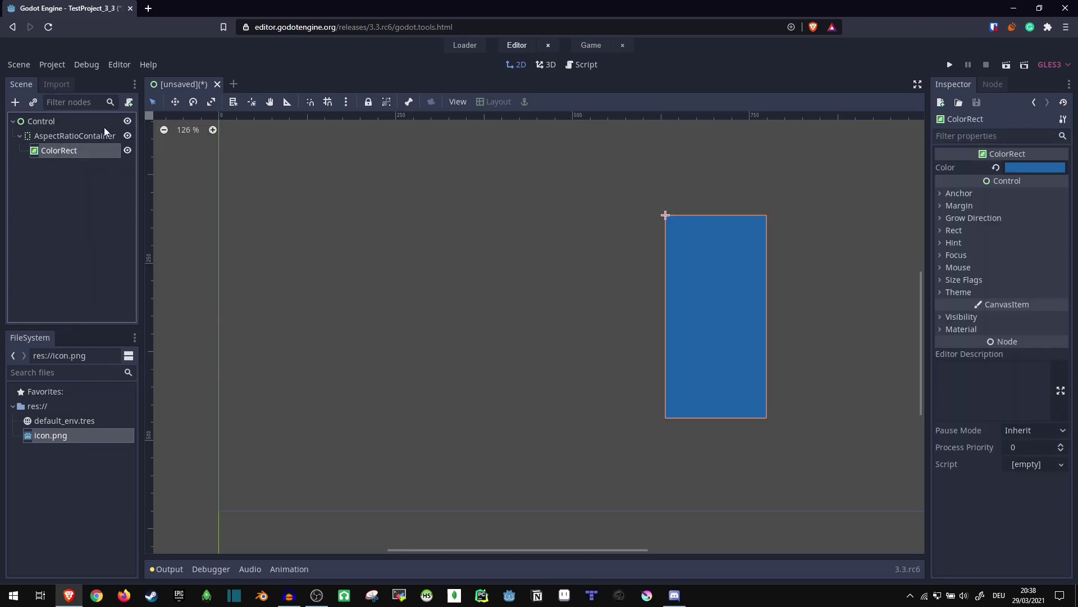
{"action": "left_click", "coordinate": [67, 121]}
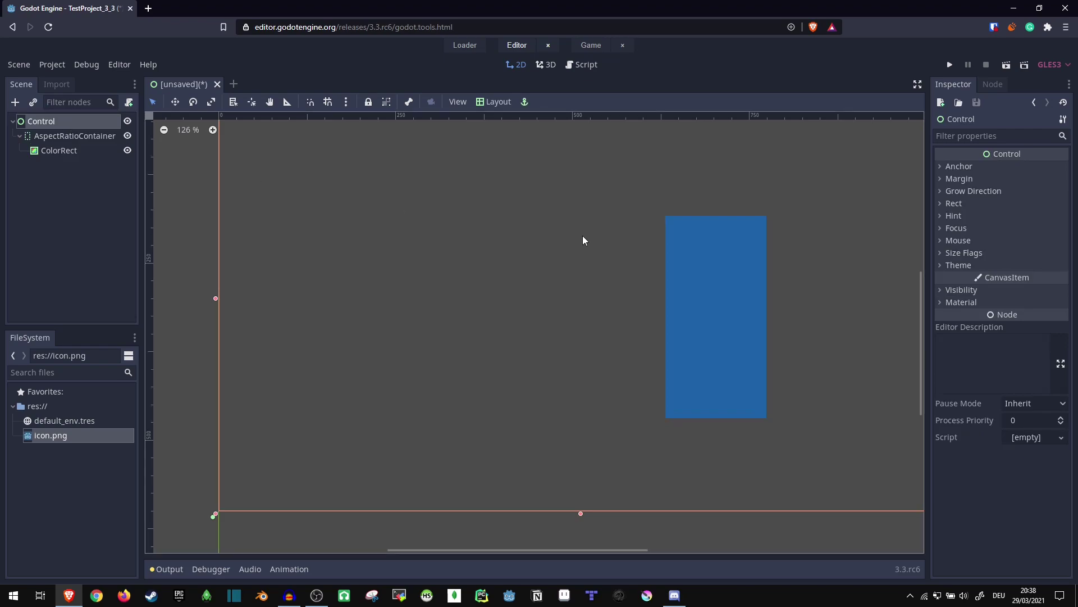
{"action": "right_click", "coordinate": [82, 126]}
{"action": "left_click", "coordinate": [100, 138]}
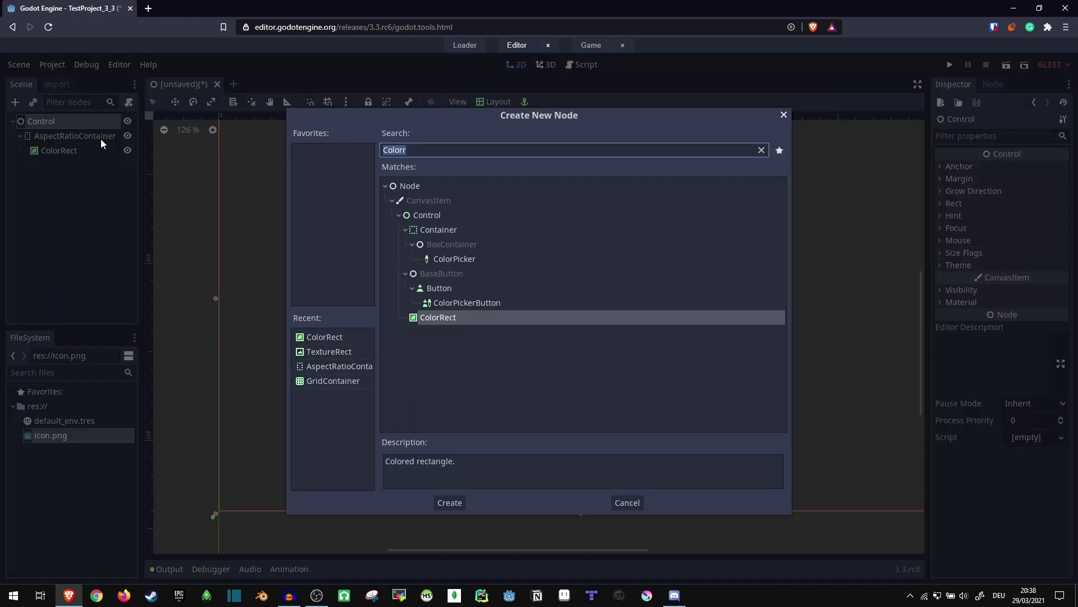
{"action": "type", "text": "grid"}
{"action": "key", "text": "Return"}
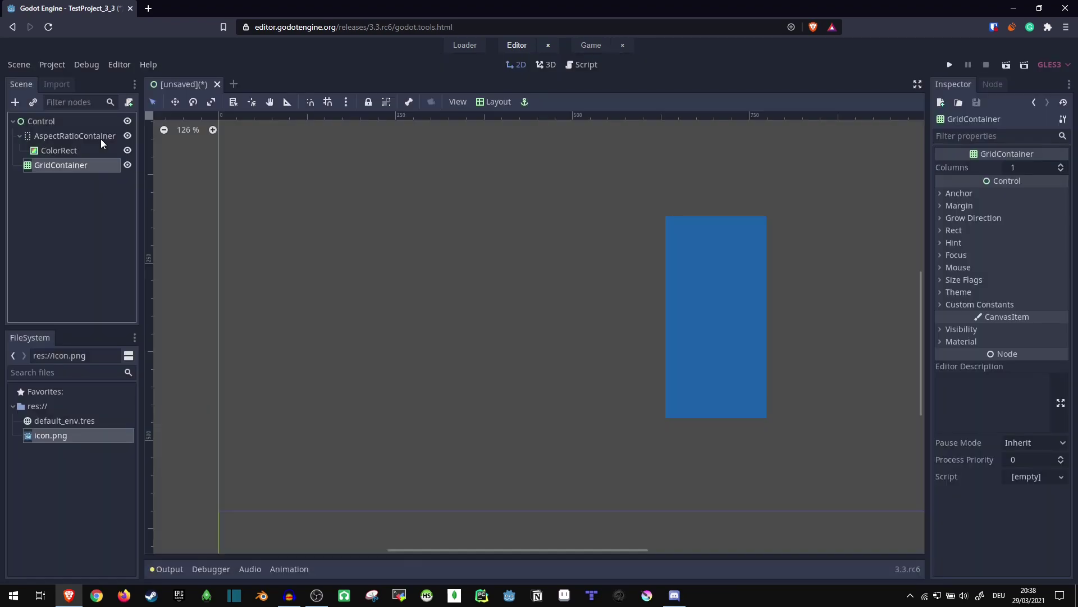
Step: Move the ColorRect under the GridContainer and tick its Horizontal and Vertical Expand flags
{"action": "left_click", "coordinate": [101, 139]}
{"action": "left_click_drag", "start_coordinate": [64, 152], "coordinate": [63, 168]}
{"action": "left_click", "coordinate": [57, 164]}
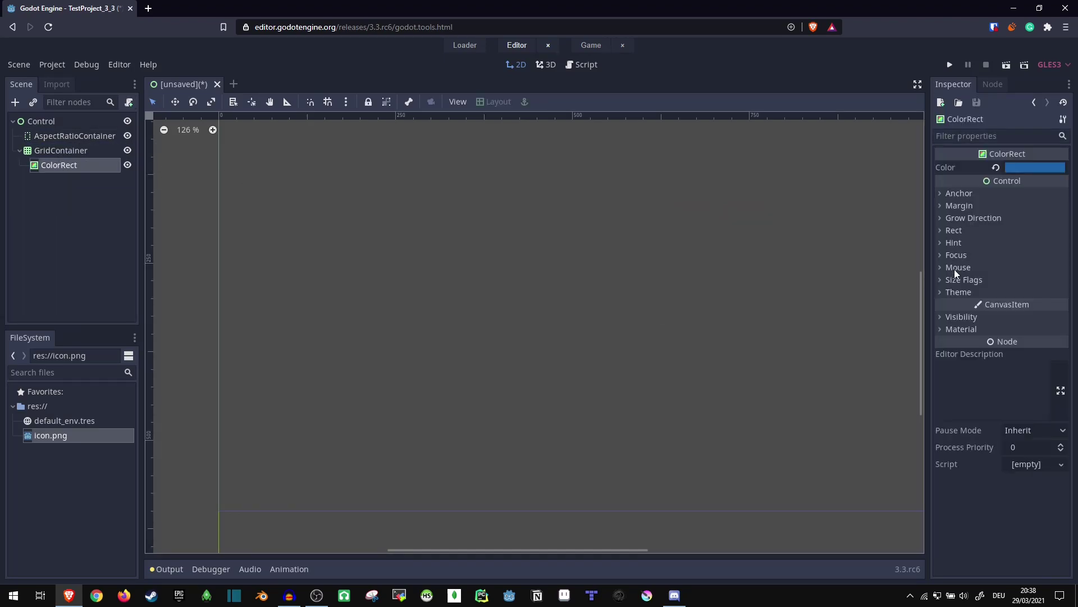
{"action": "left_click", "coordinate": [960, 278]}
{"action": "left_click", "coordinate": [1008, 310]}
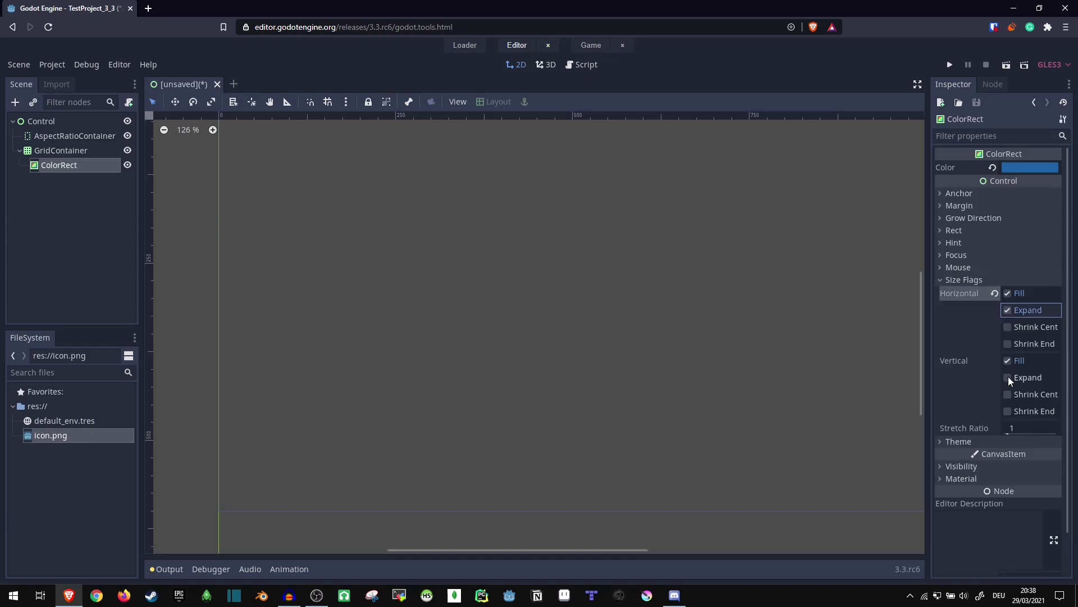
{"action": "left_click", "coordinate": [1008, 377]}
{"action": "scroll", "coordinate": [675, 262], "scroll_direction": "down", "scroll_amount": 4}
Step: Apply the Full Rect layout preset to the GridContainer
{"action": "left_click", "coordinate": [89, 150]}
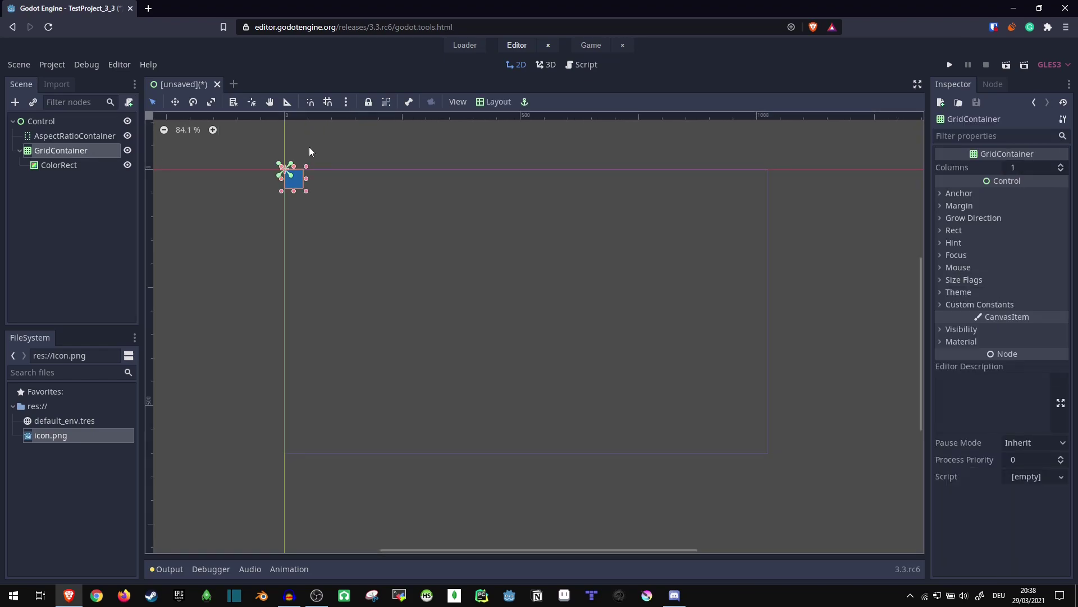
{"action": "left_click", "coordinate": [497, 102]}
{"action": "left_click", "coordinate": [511, 351]}
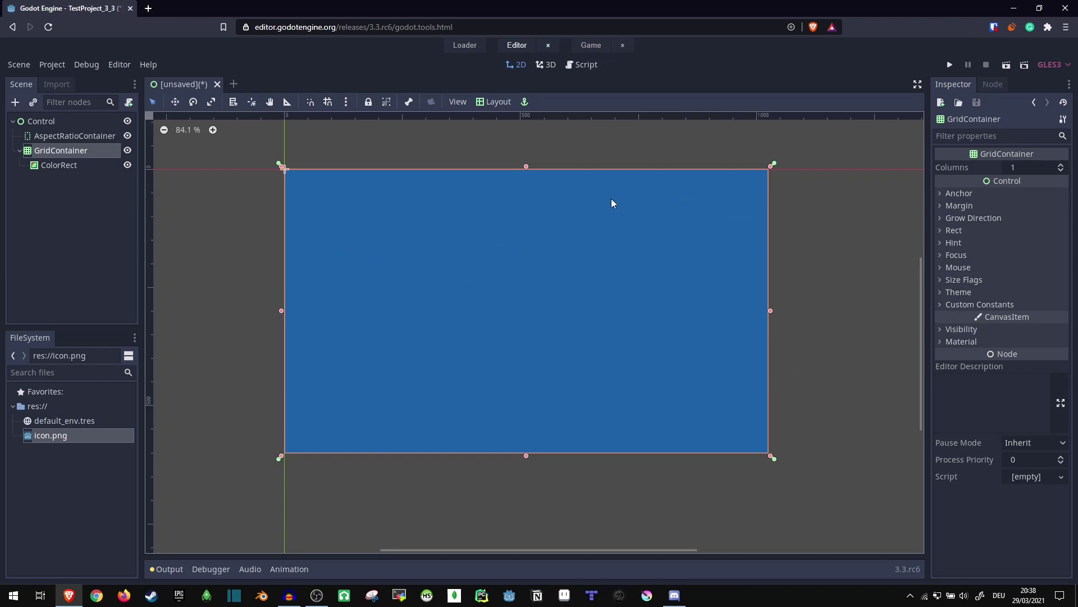
Step: Duplicate the ColorRect twice with Ctrl+D to add more grid cells
{"action": "left_click", "coordinate": [59, 165]}
{"action": "key", "text": "ctrl+d"}
{"action": "key", "text": "ctrl+d"}
{"action": "key", "text": "ctrl+d"}
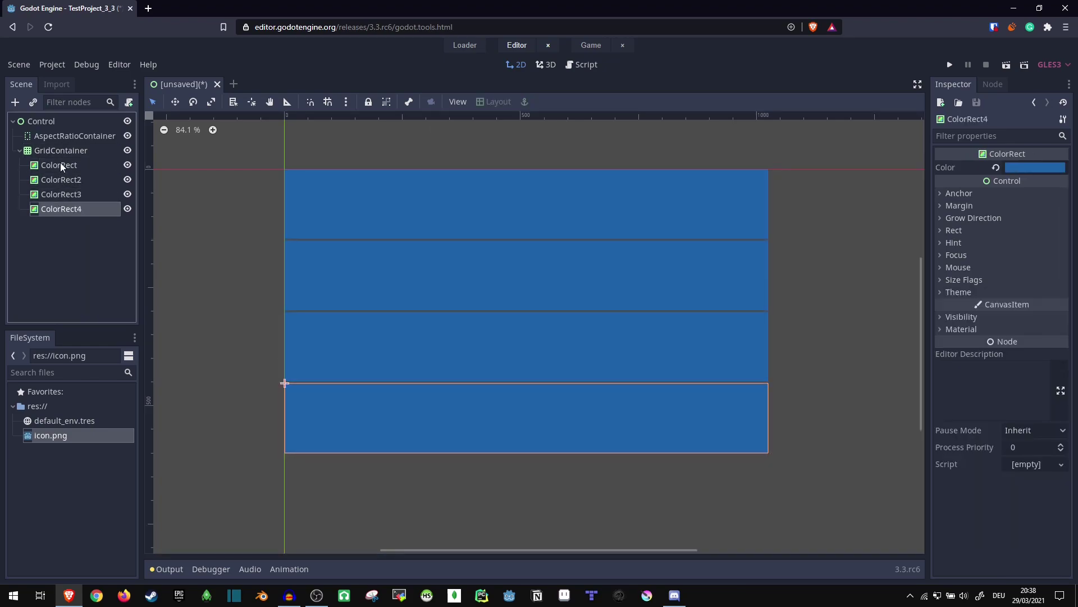
{"action": "key", "text": "ctrl+d"}
{"action": "key", "text": "ctrl+d"}
Step: Set the GridContainer to 3 columns and duplicate ColorRect6 to complete the 3x3 grid
{"action": "left_click", "coordinate": [60, 150]}
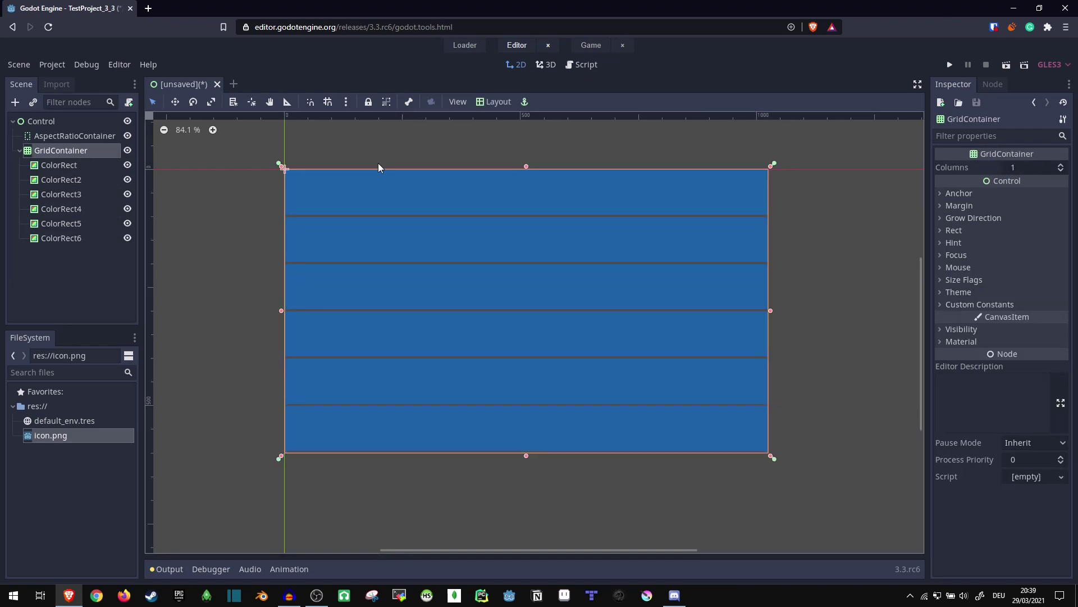
{"action": "left_click", "coordinate": [1023, 168]}
{"action": "type", "text": "3"}
{"action": "left_click", "coordinate": [78, 239]}
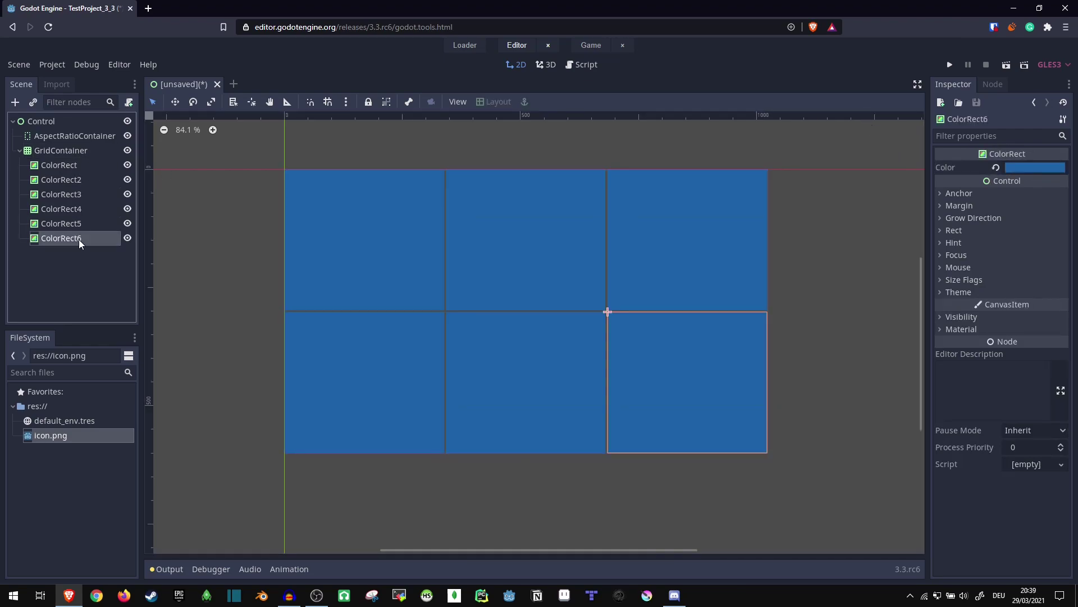
{"action": "key", "text": "ctrl+d"}
{"action": "key", "text": "ctrl+d"}
{"action": "key", "text": "ctrl+d"}
{"action": "scroll", "coordinate": [696, 320], "scroll_direction": "up", "scroll_amount": 1}
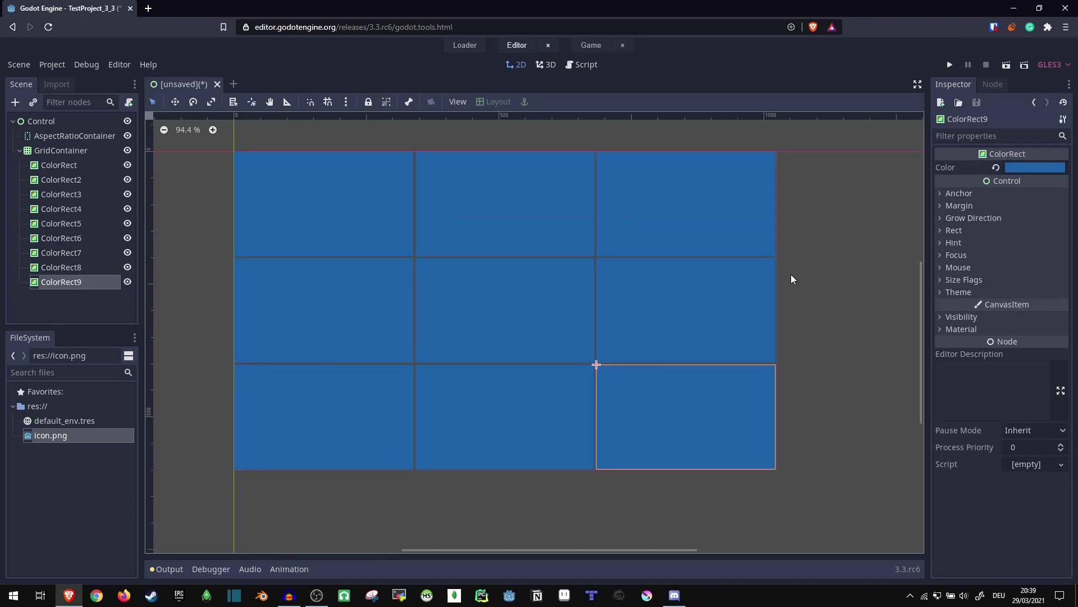
{"action": "scroll", "coordinate": [681, 335], "scroll_direction": "up", "scroll_amount": 1}
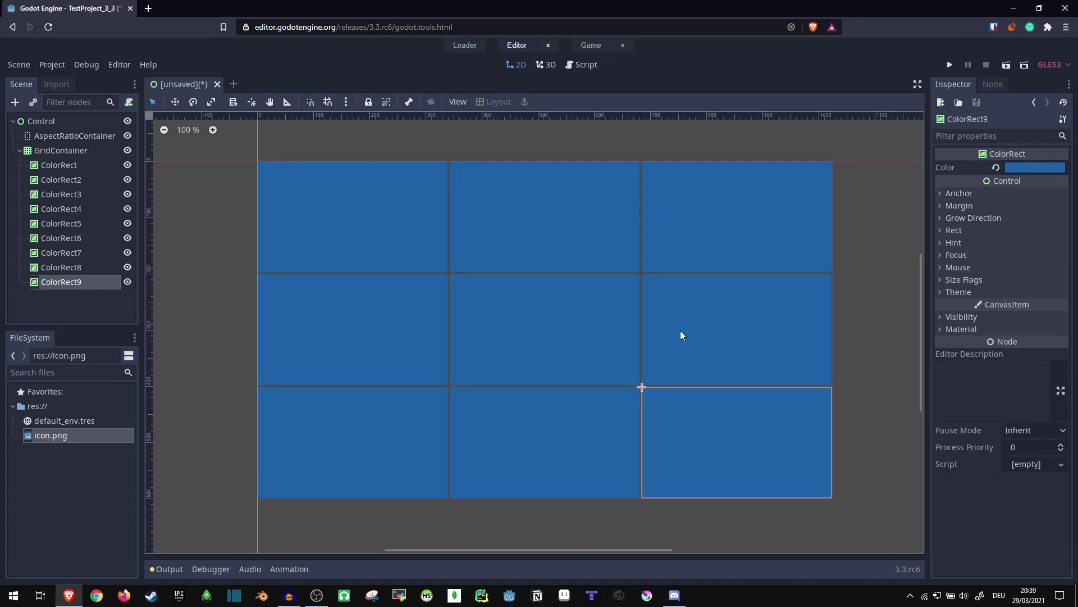
{"action": "scroll", "coordinate": [530, 192], "scroll_direction": "up", "scroll_amount": 2}
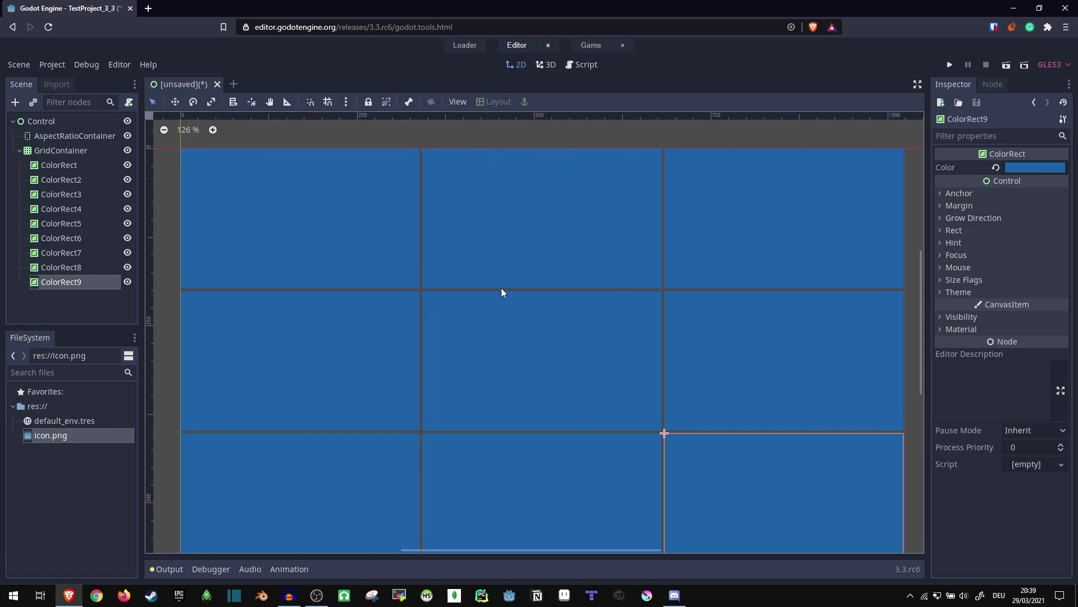
Step: Nest the ColorRect in an AspectRatioContainer inside the grid and delete the extra ColorRects
{"action": "left_click", "coordinate": [75, 134]}
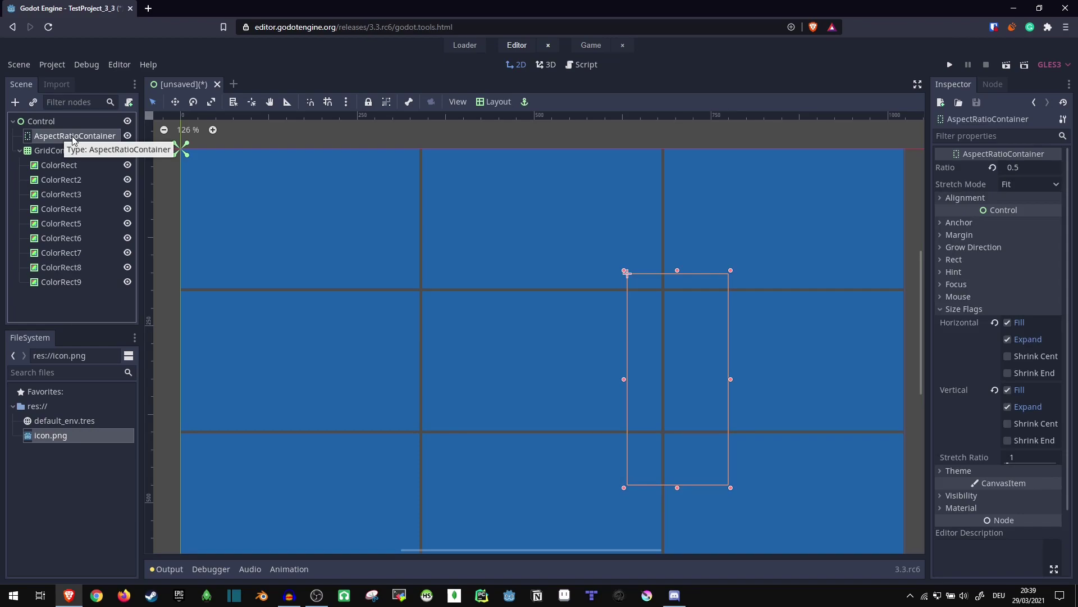
{"action": "left_click_drag", "start_coordinate": [73, 140], "coordinate": [73, 150]}
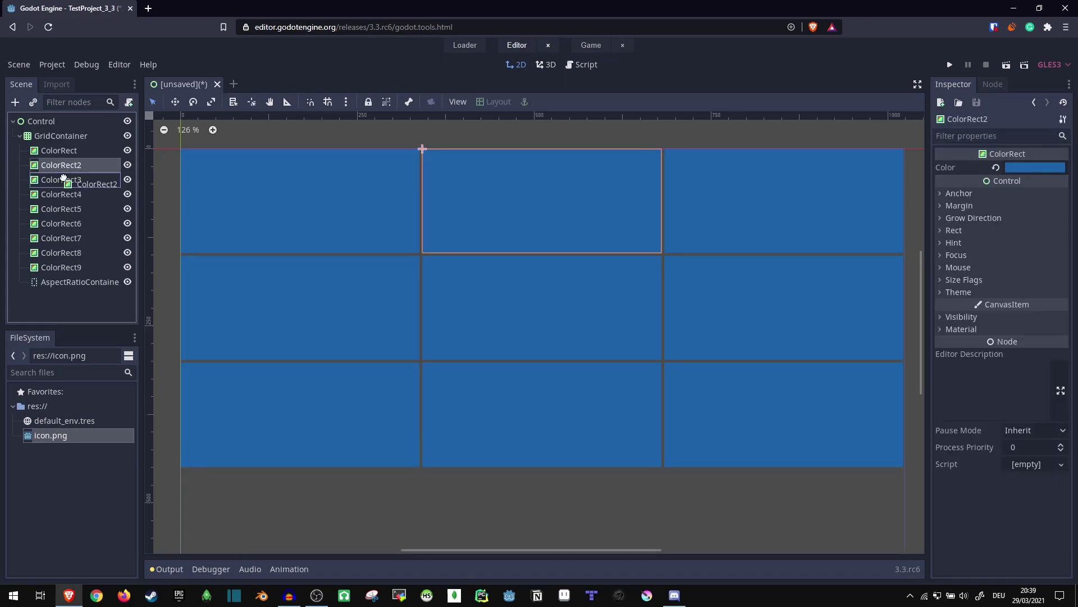
{"action": "left_click_drag", "start_coordinate": [60, 166], "coordinate": [76, 284]}
{"action": "left_click", "coordinate": [66, 252]}
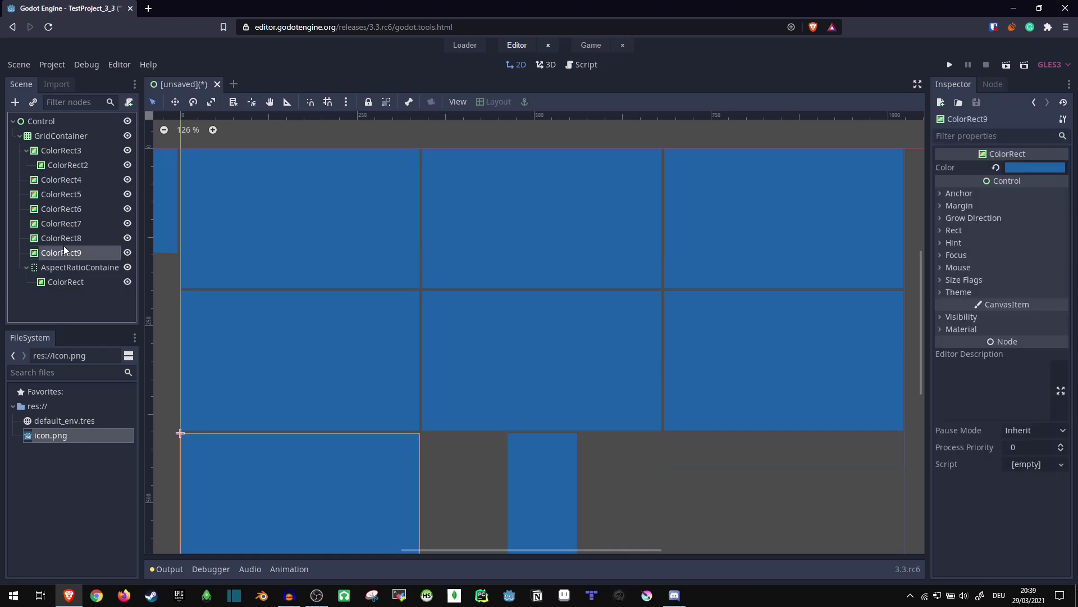
{"action": "left_click", "coordinate": [51, 153], "text": "shift"}
{"action": "key", "text": "Delete"}
{"action": "left_click", "coordinate": [509, 327]}
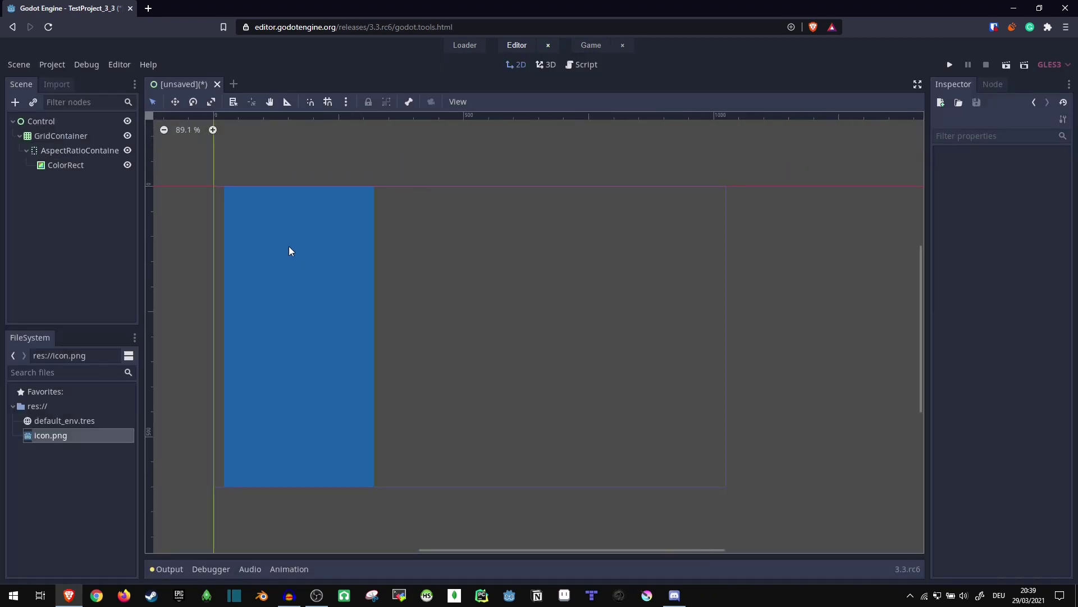
Step: Duplicate the AspectRatioContainer with its ColorRect until nine copies fill the grid
{"action": "left_click", "coordinate": [53, 151]}
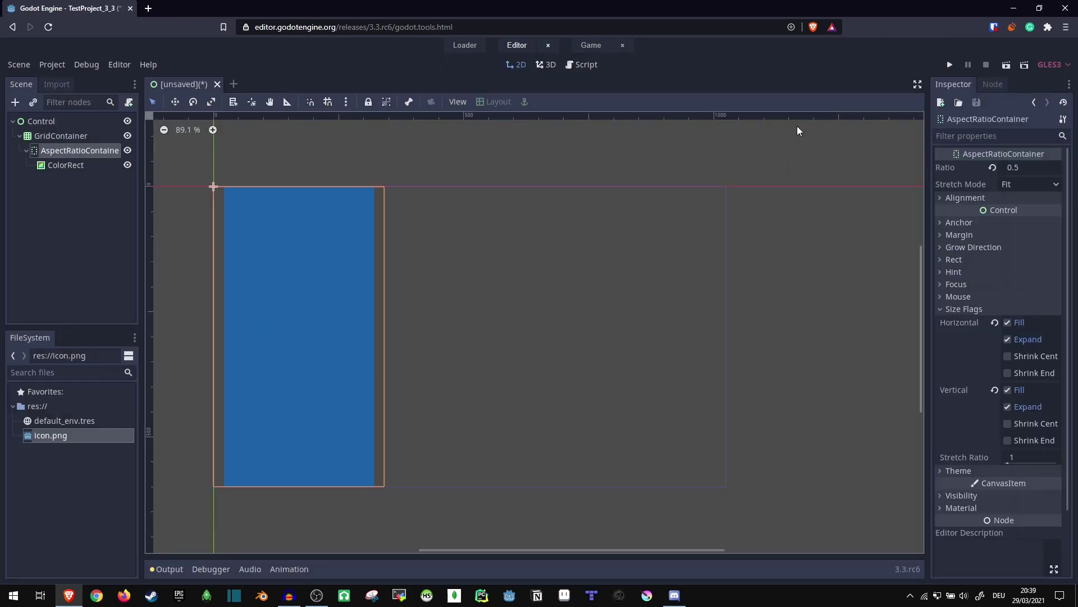
{"action": "left_click", "coordinate": [34, 151]}
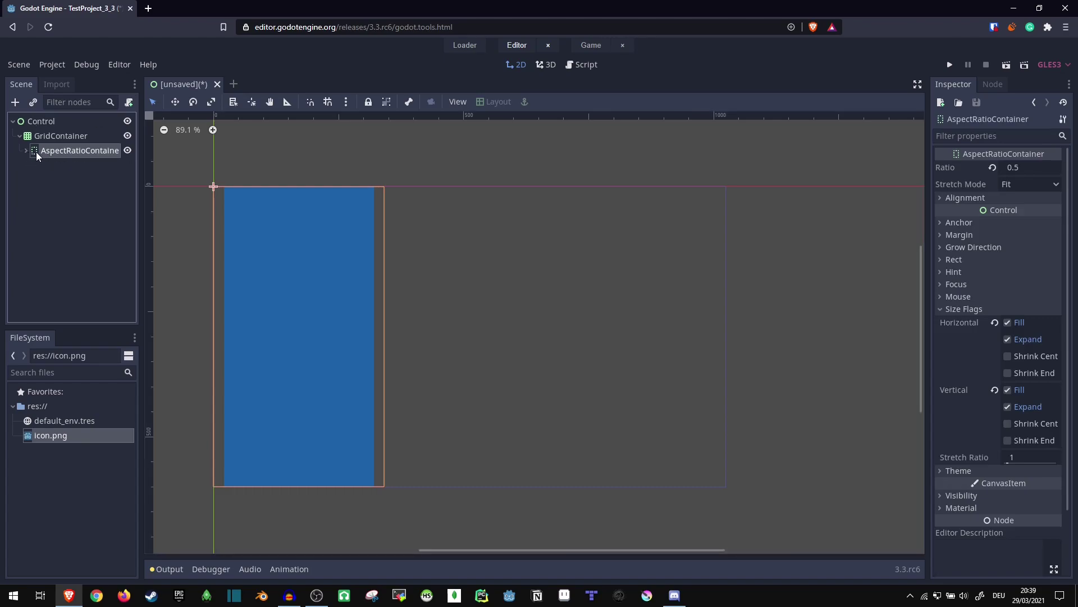
{"action": "key", "text": "ctrl+d"}
{"action": "key", "text": "ctrl+d"}
{"action": "key", "text": "ctrl+d"}
{"action": "key", "text": "ctrl+d"}
{"action": "key", "text": "ctrl+d"}
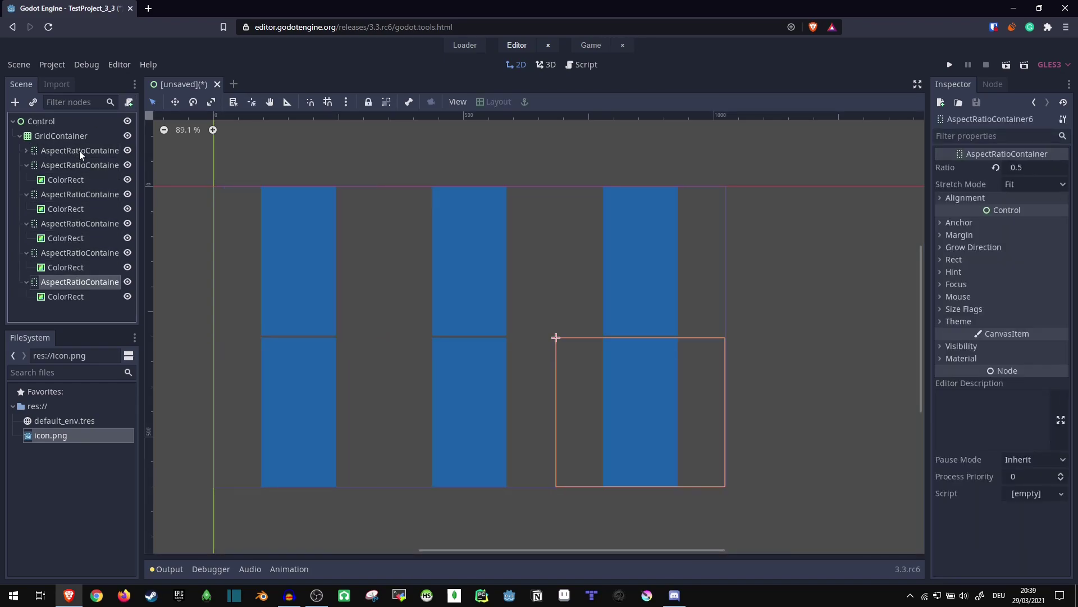
{"action": "key", "text": "ctrl+d"}
{"action": "key", "text": "ctrl+d"}
{"action": "key", "text": "ctrl+d"}
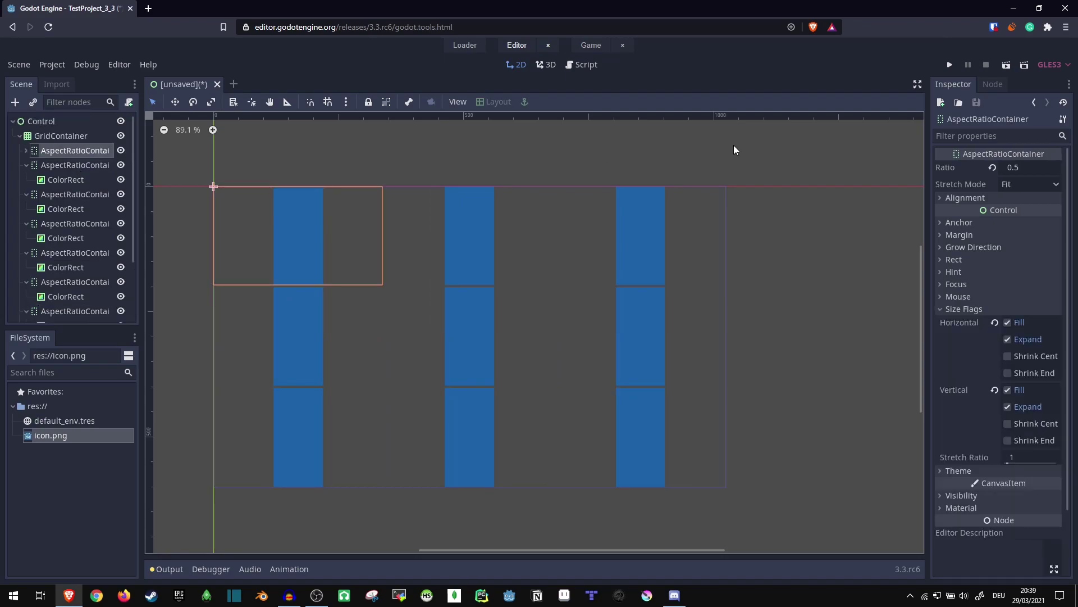
{"action": "scroll", "coordinate": [80, 169], "scroll_direction": "up", "scroll_amount": 2}
Step: Drag the first AspectRatioContainer's Ratio up to 2.52
{"action": "left_click", "coordinate": [76, 152]}
{"action": "mouse_move", "coordinate": [1023, 171]}
{"action": "left_mouse_down"}
{"action": "mouse_move", "coordinate": [1061, 171]}
{"action": "mouse_move", "coordinate": [1027, 166]}
{"action": "mouse_move", "coordinate": [500, 284]}
{"action": "left_mouse_up"}
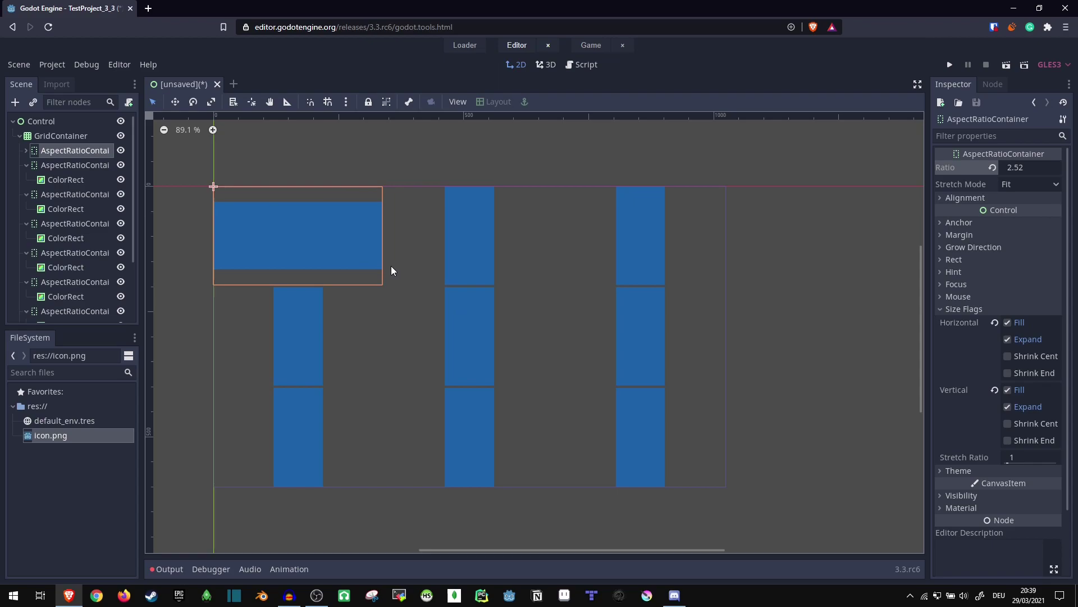
Step: Keep horizontal alignment Center, try vertical Begin, then return vertical alignment to Center
{"action": "left_click", "coordinate": [941, 198]}
{"action": "left_click", "coordinate": [1035, 213]}
{"action": "left_click", "coordinate": [991, 232]}
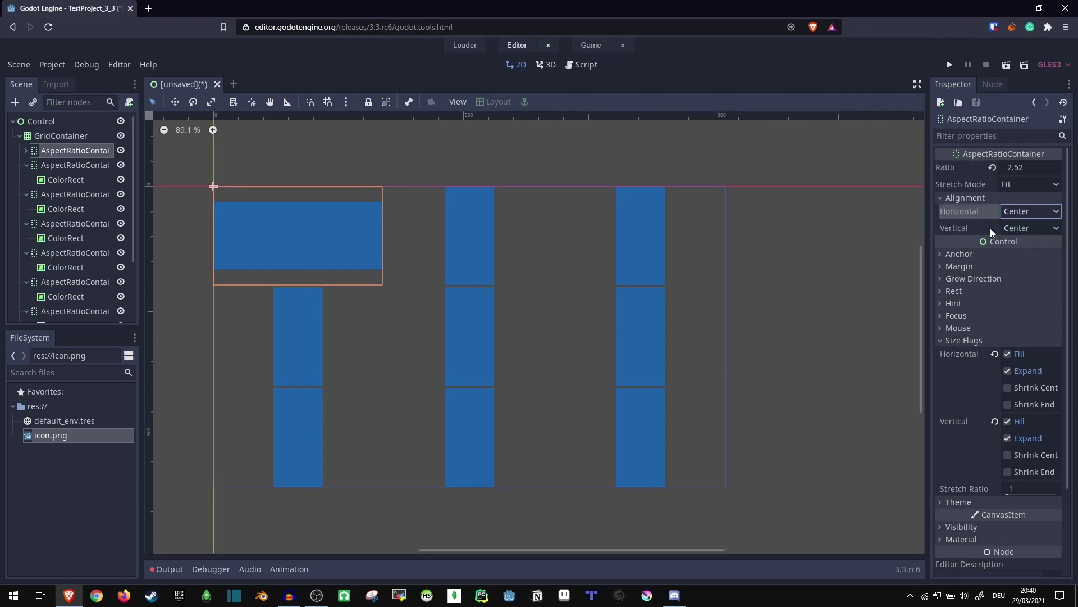
{"action": "left_click", "coordinate": [1038, 228]}
{"action": "left_click", "coordinate": [1022, 246]}
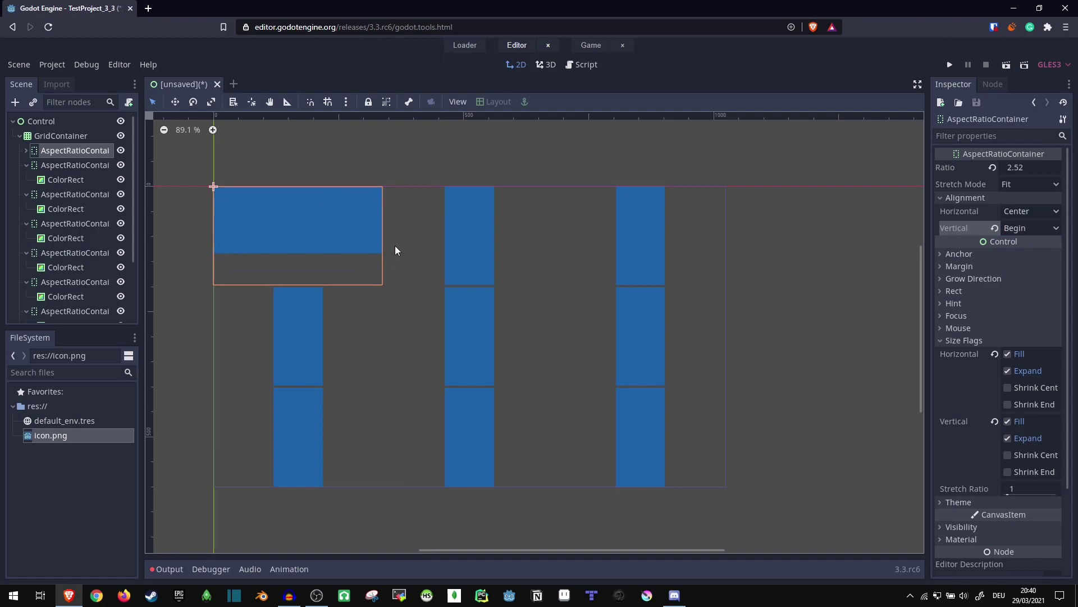
{"action": "left_click", "coordinate": [1021, 233]}
{"action": "left_click", "coordinate": [1020, 260]}
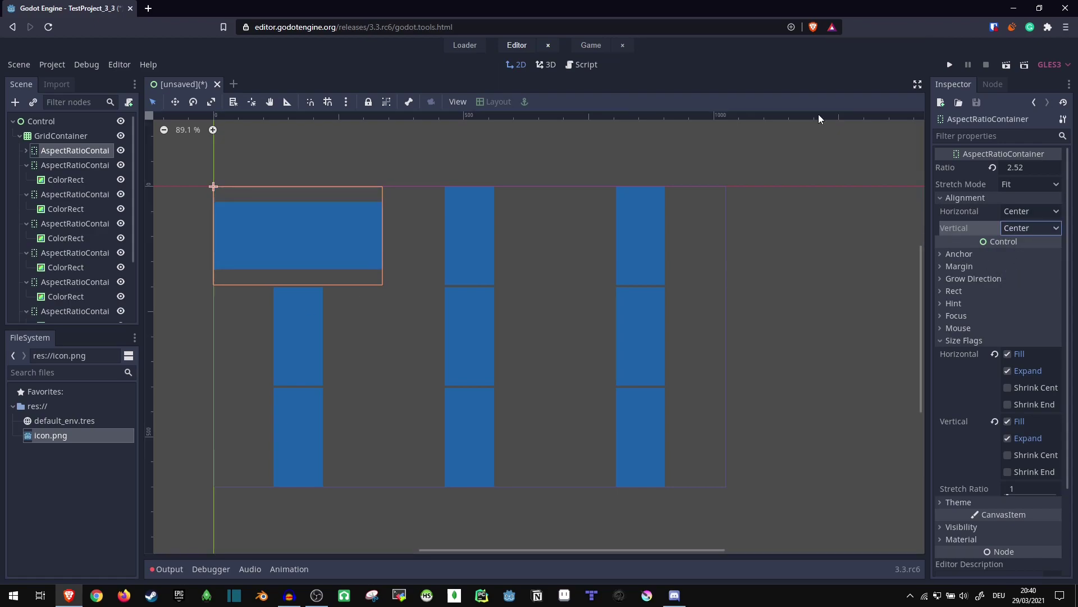
{"action": "left_click", "coordinate": [702, 177]}
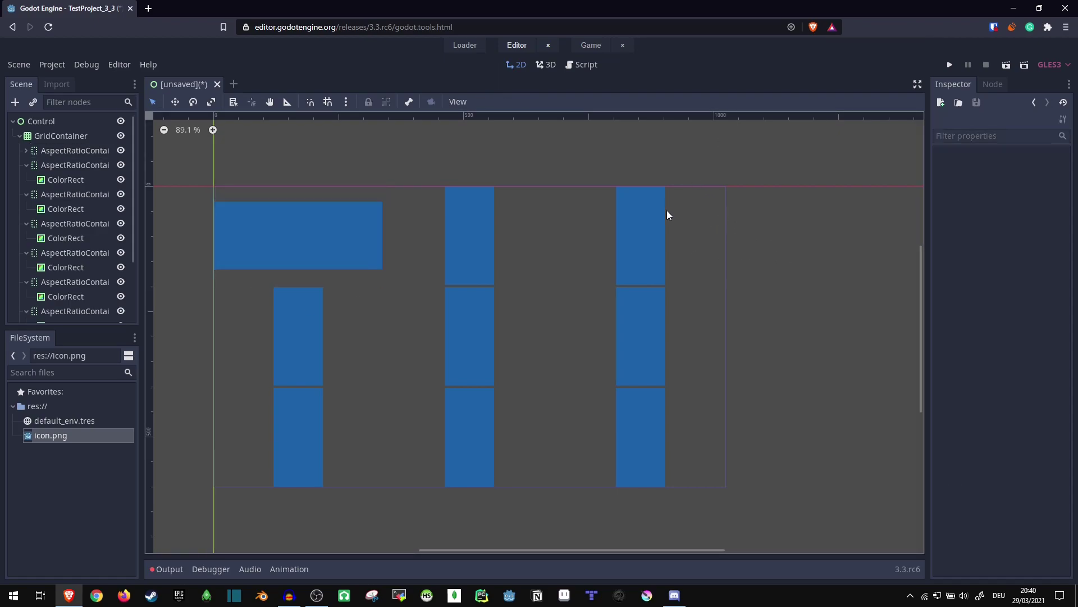
{"action": "scroll", "coordinate": [607, 261], "scroll_direction": "down", "scroll_amount": 1}
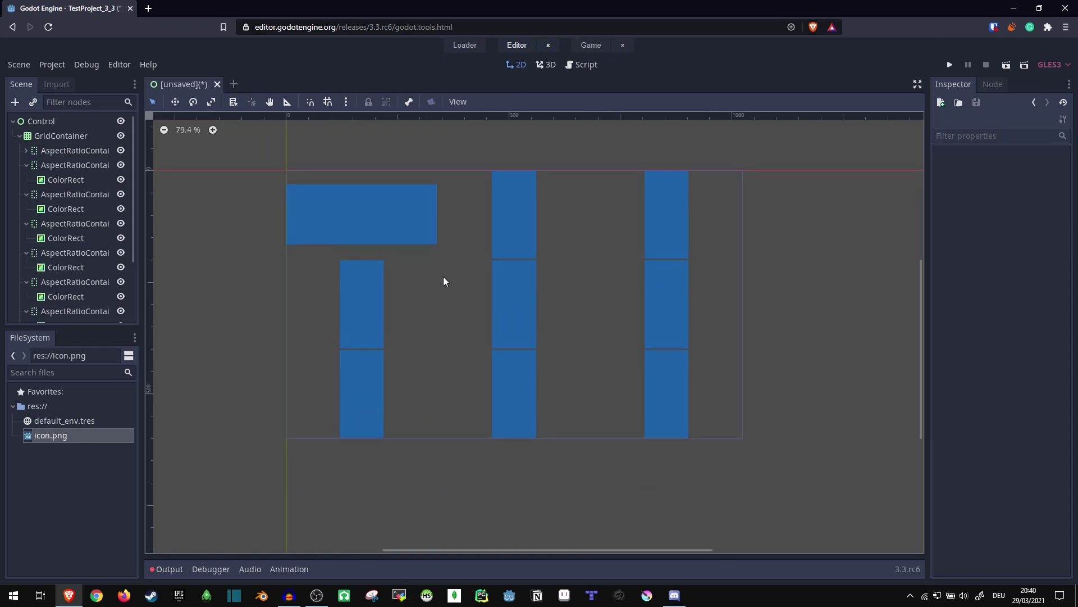